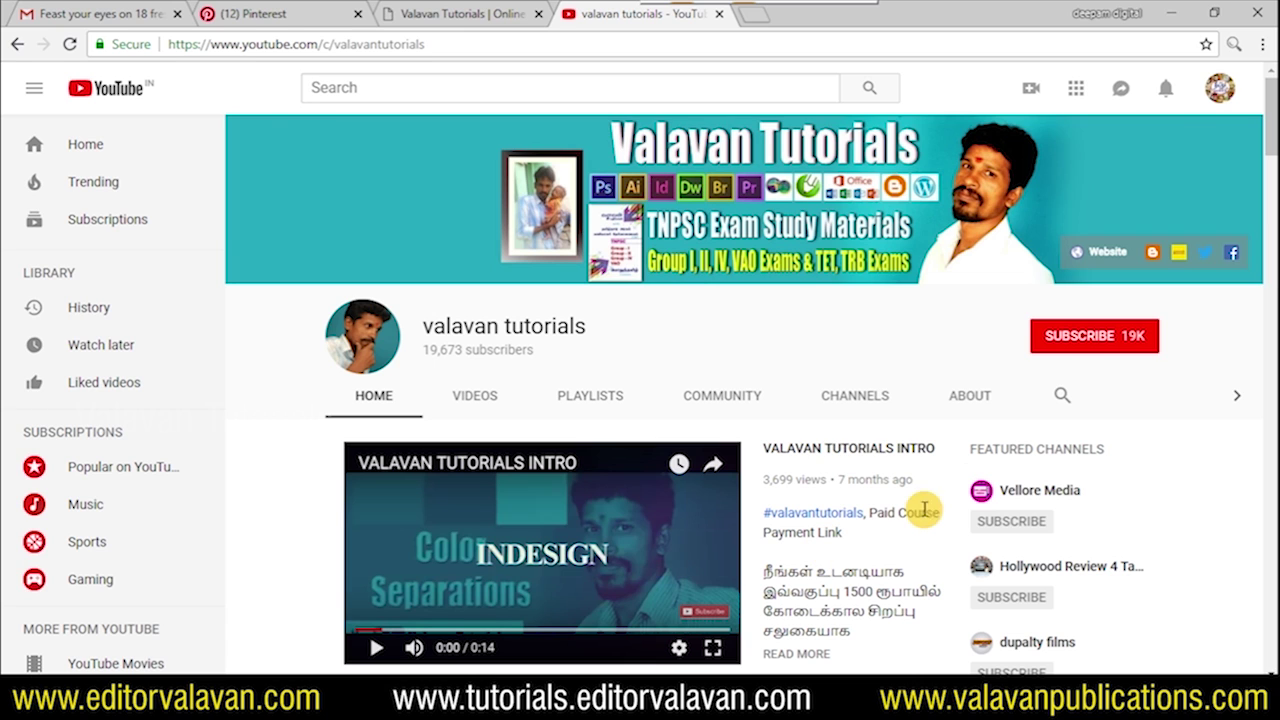
# Subscribe to the valavan tutorials channel and turn on its notification bell.
pyautogui.click(1086, 337)
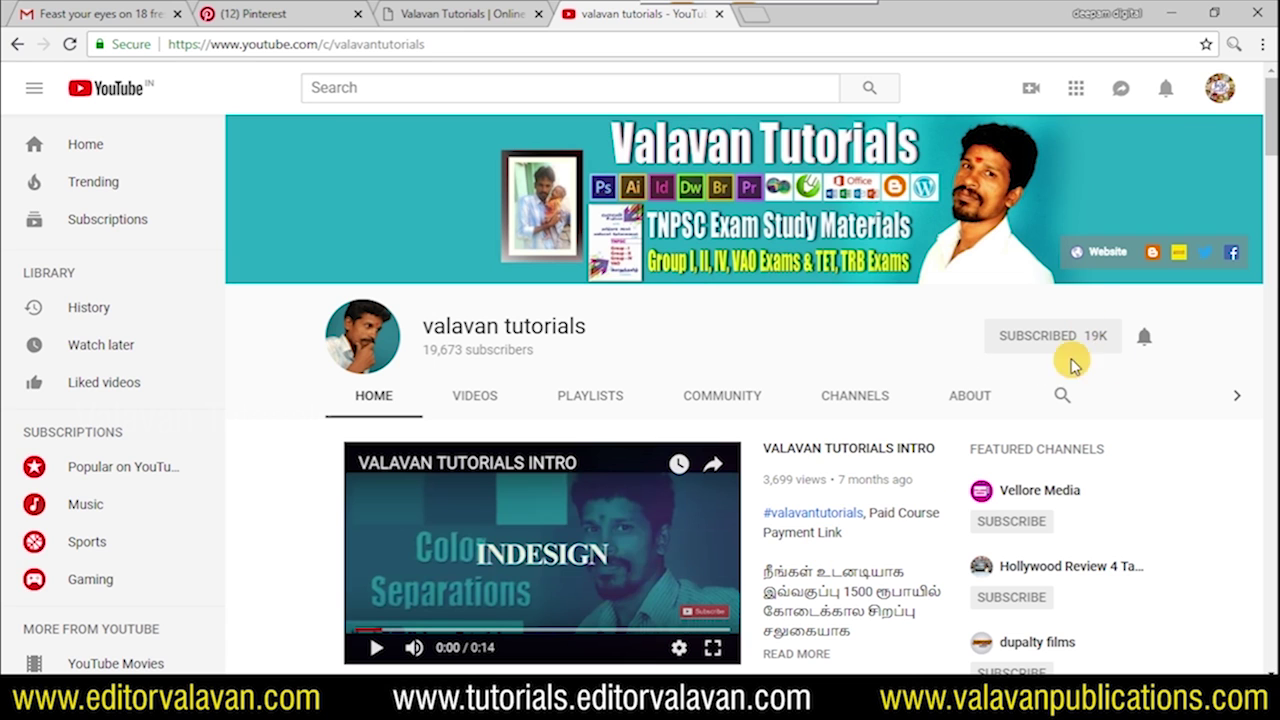
pyautogui.click(1144, 337)
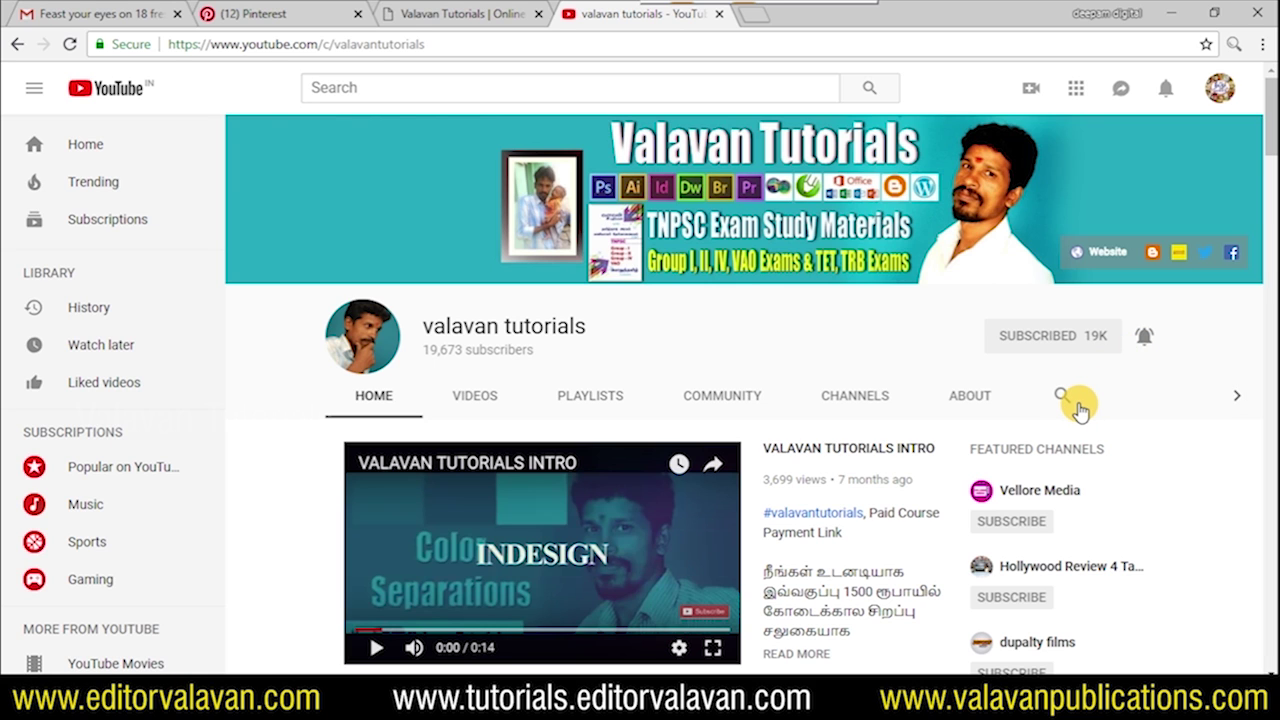
# Go to the valavan tutorials channel's videos and open Photoshop File Free Download | PSD.
pyautogui.scroll(-1, 1090, 494)
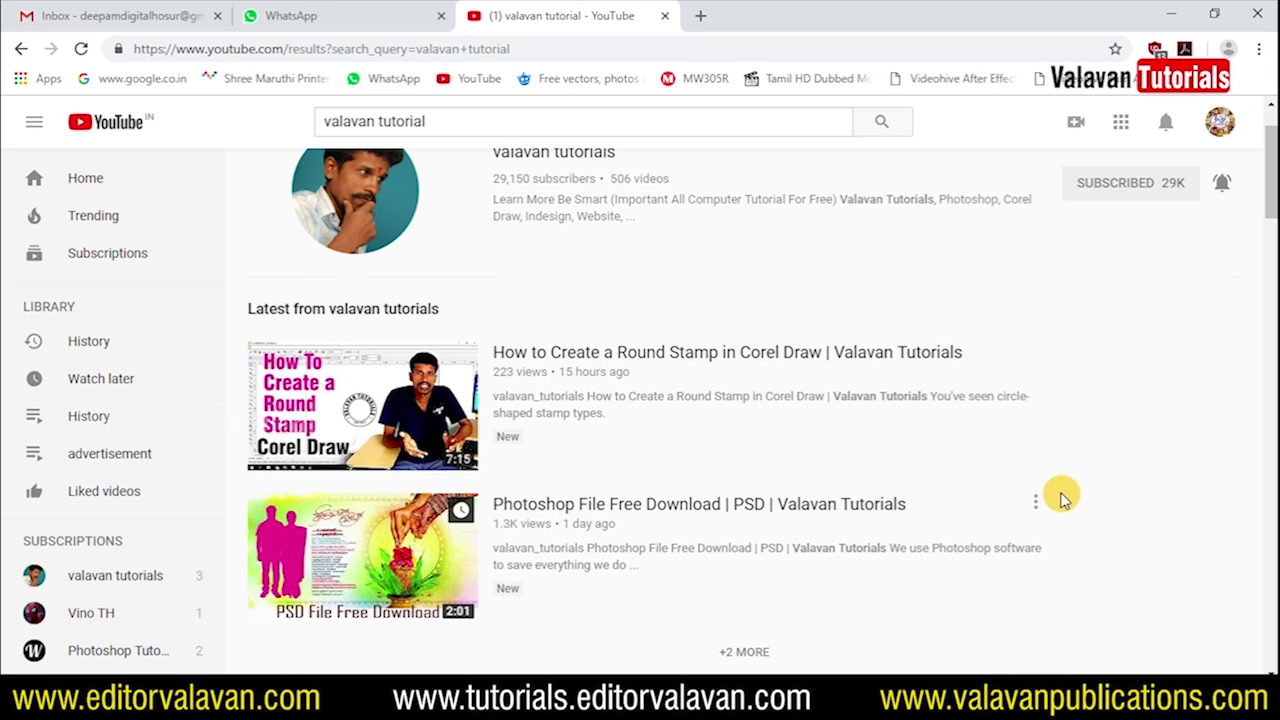
pyautogui.scroll(1, 520, 200)
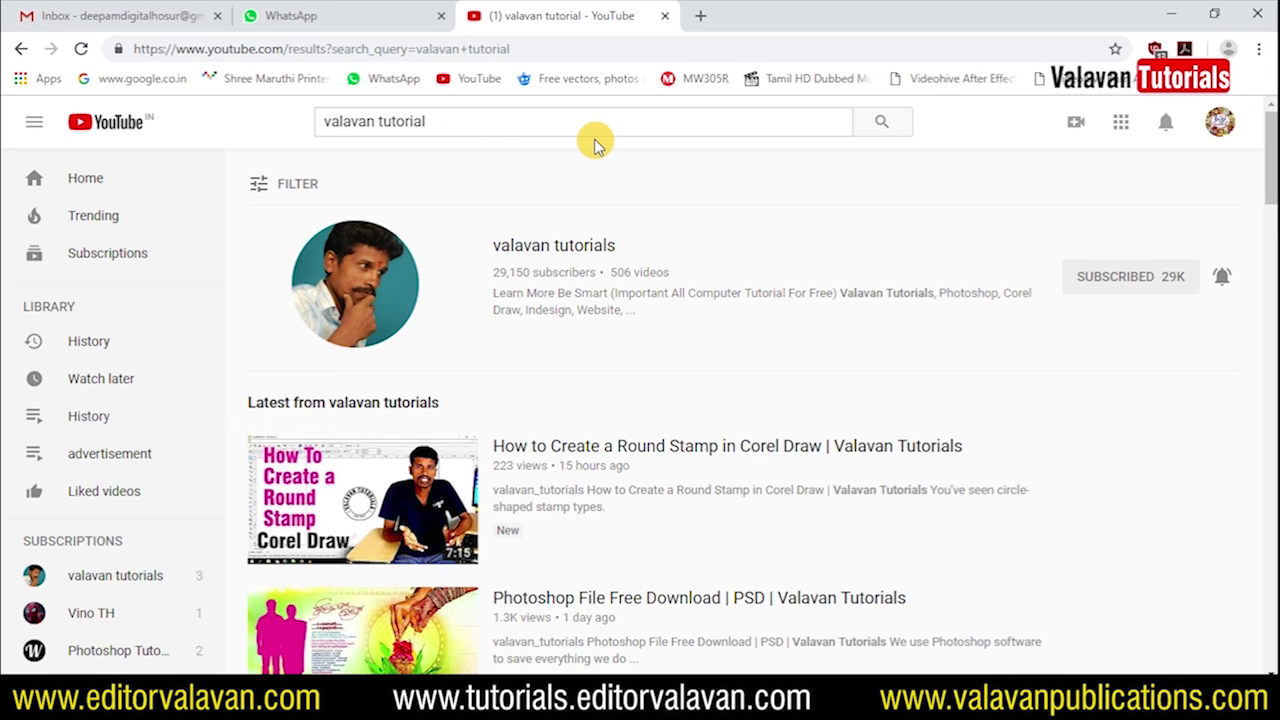
pyautogui.click(578, 247)
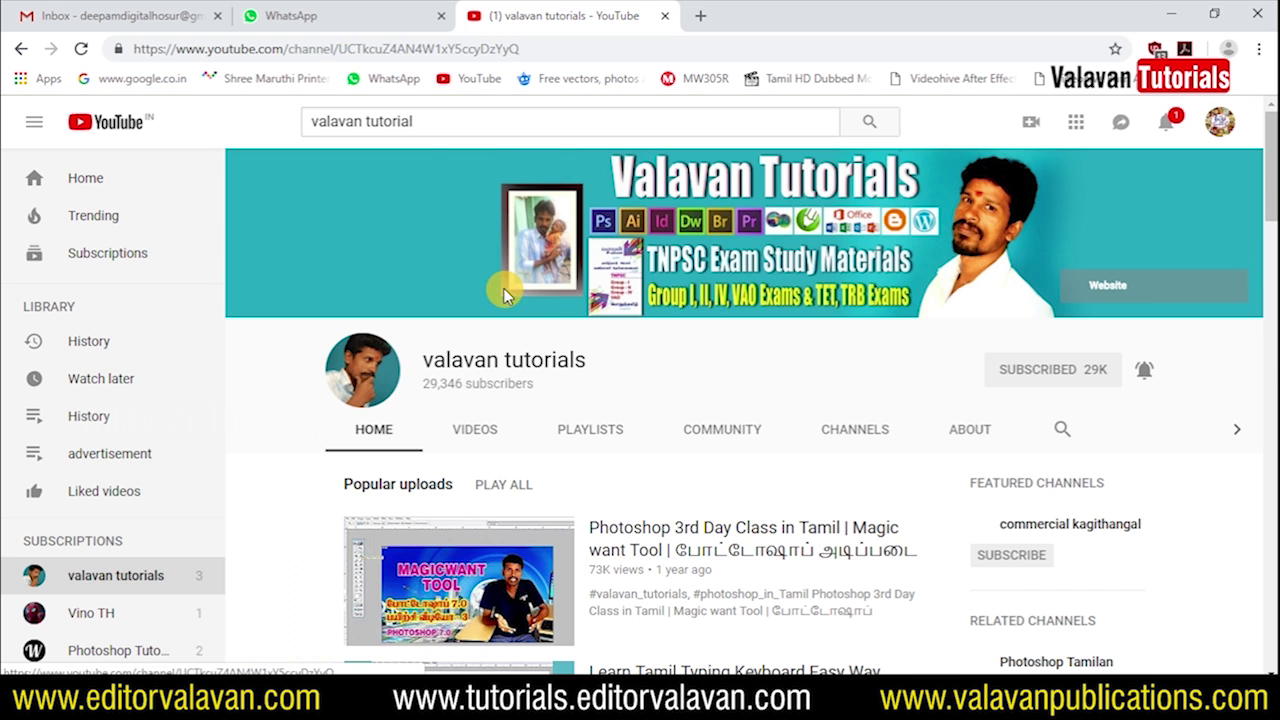
pyautogui.click(473, 334)
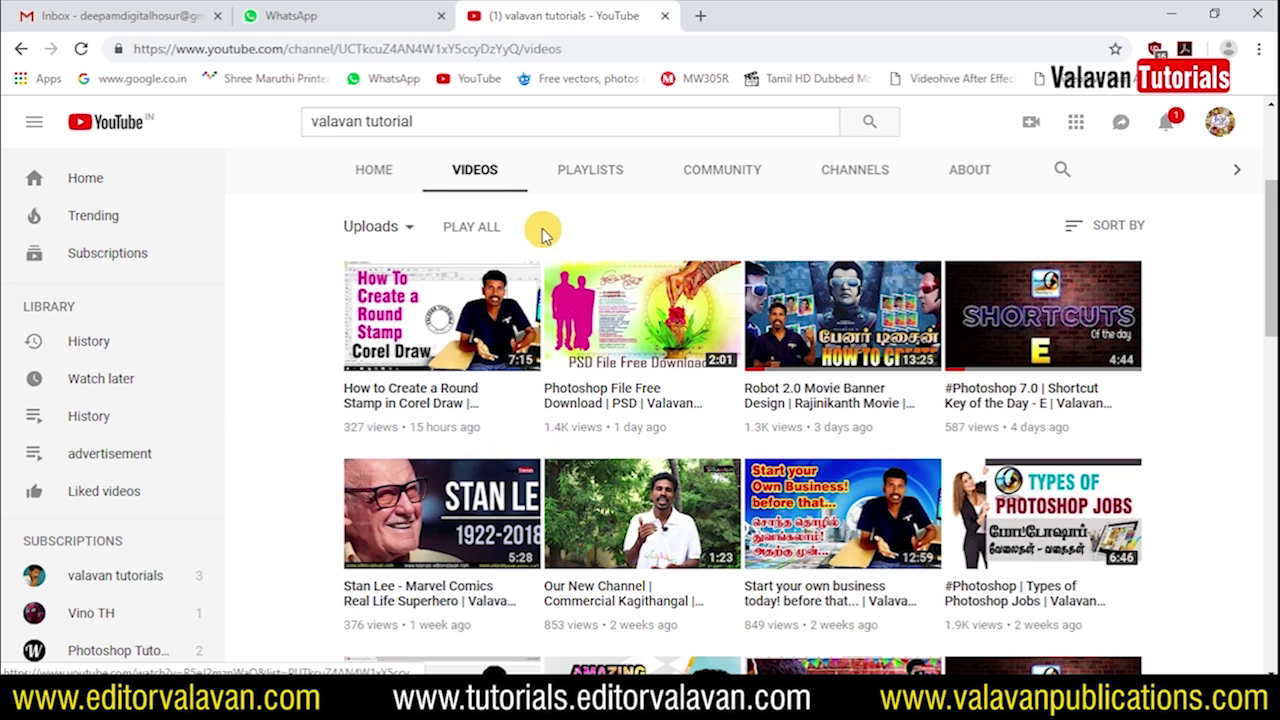
pyautogui.moveTo(622, 395)
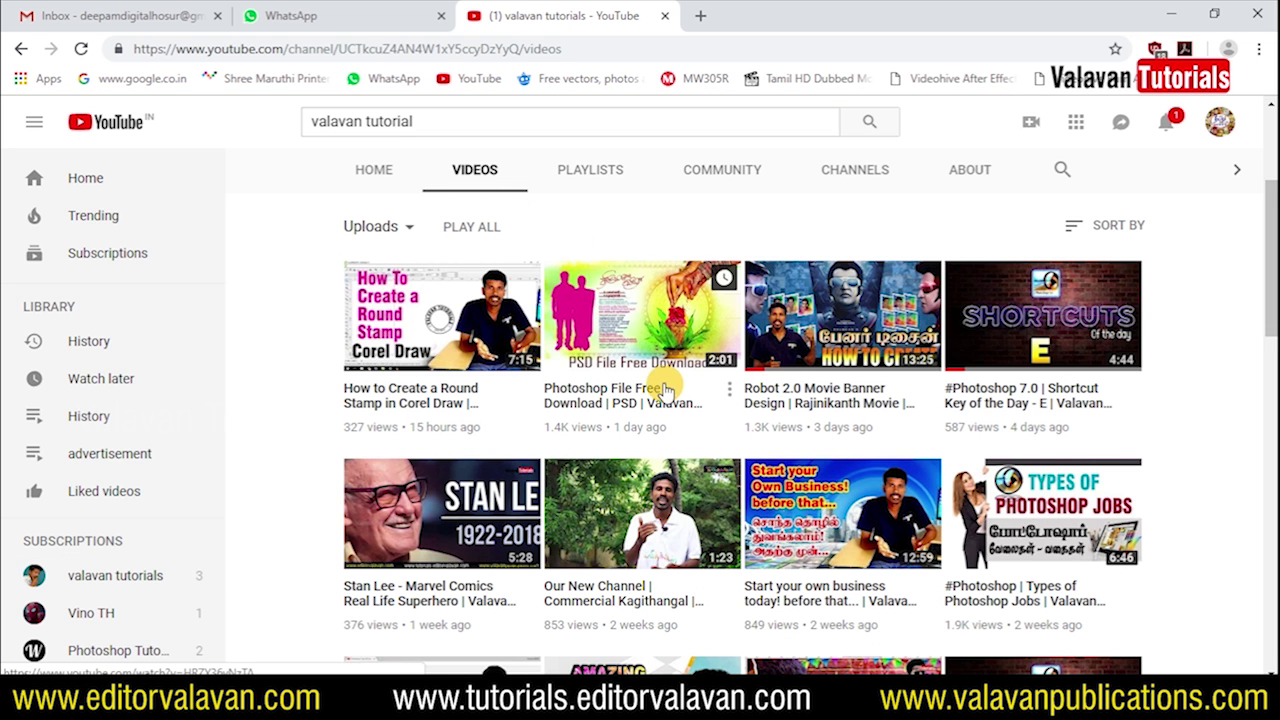
pyautogui.click(599, 395)
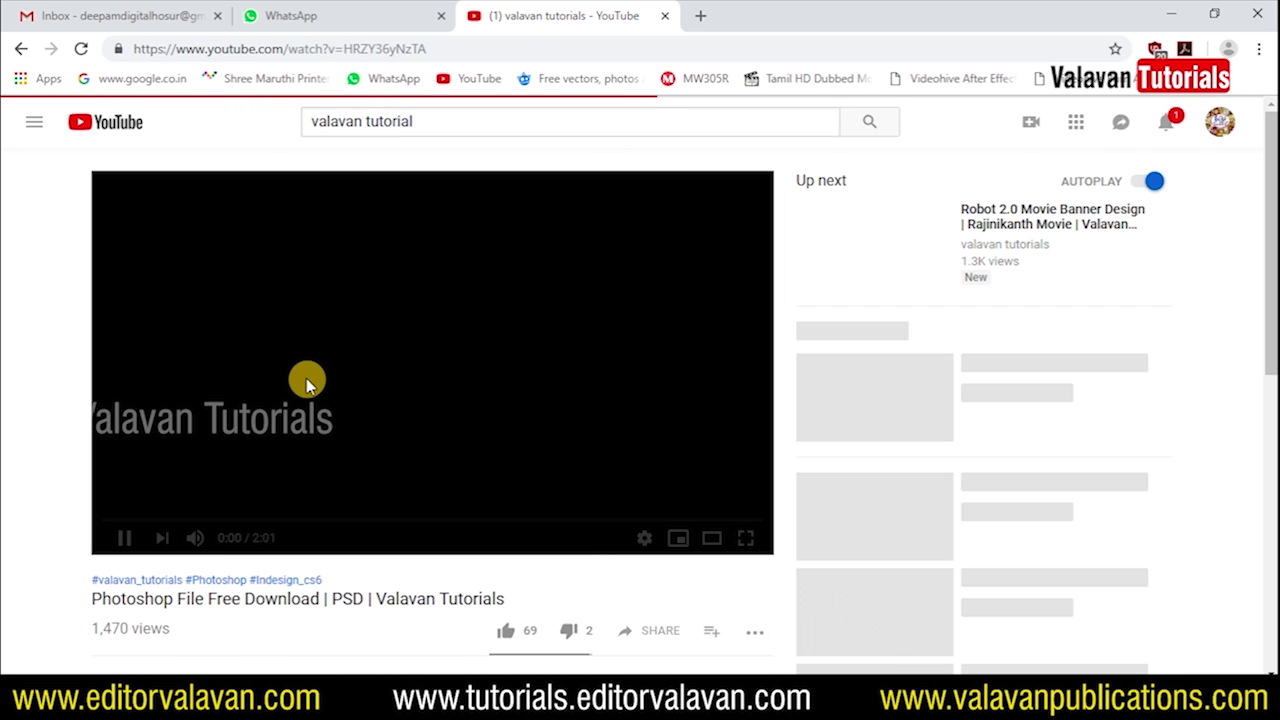
# Pause the video and expand its full description to reveal the download link.
pyautogui.click(125, 536)
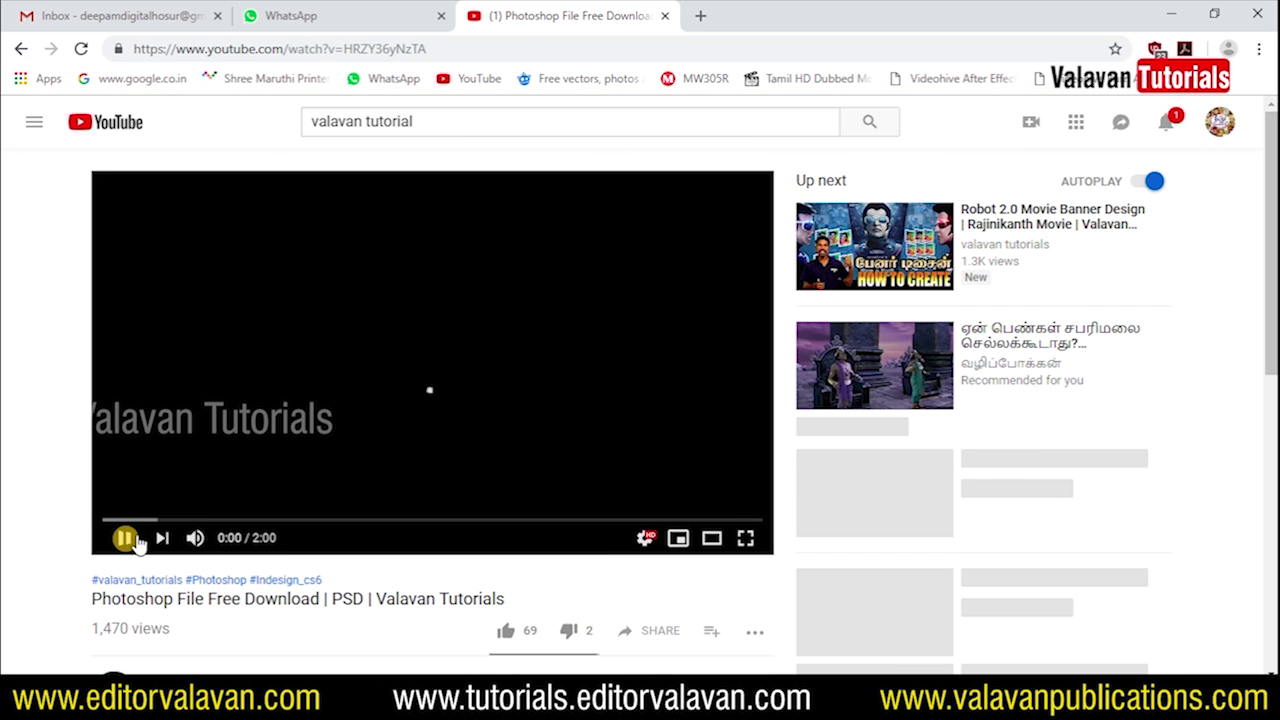
pyautogui.scroll(-3, 418, 449)
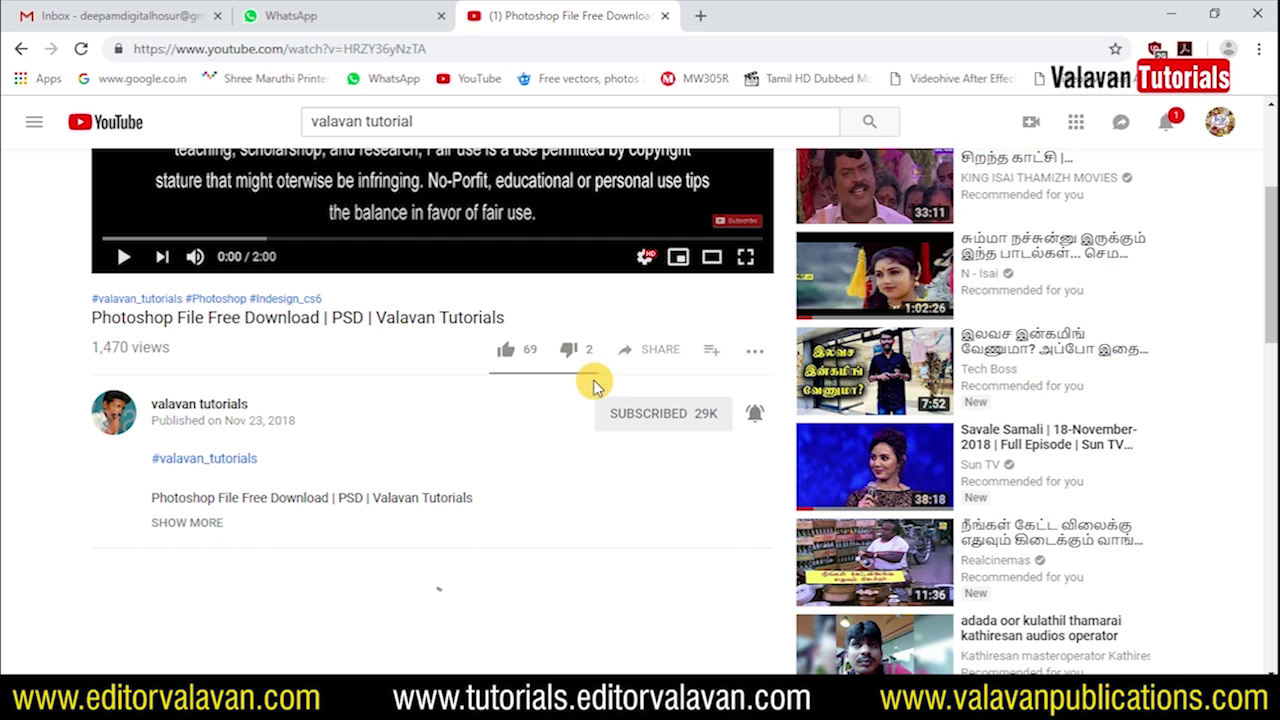
pyautogui.click(196, 524)
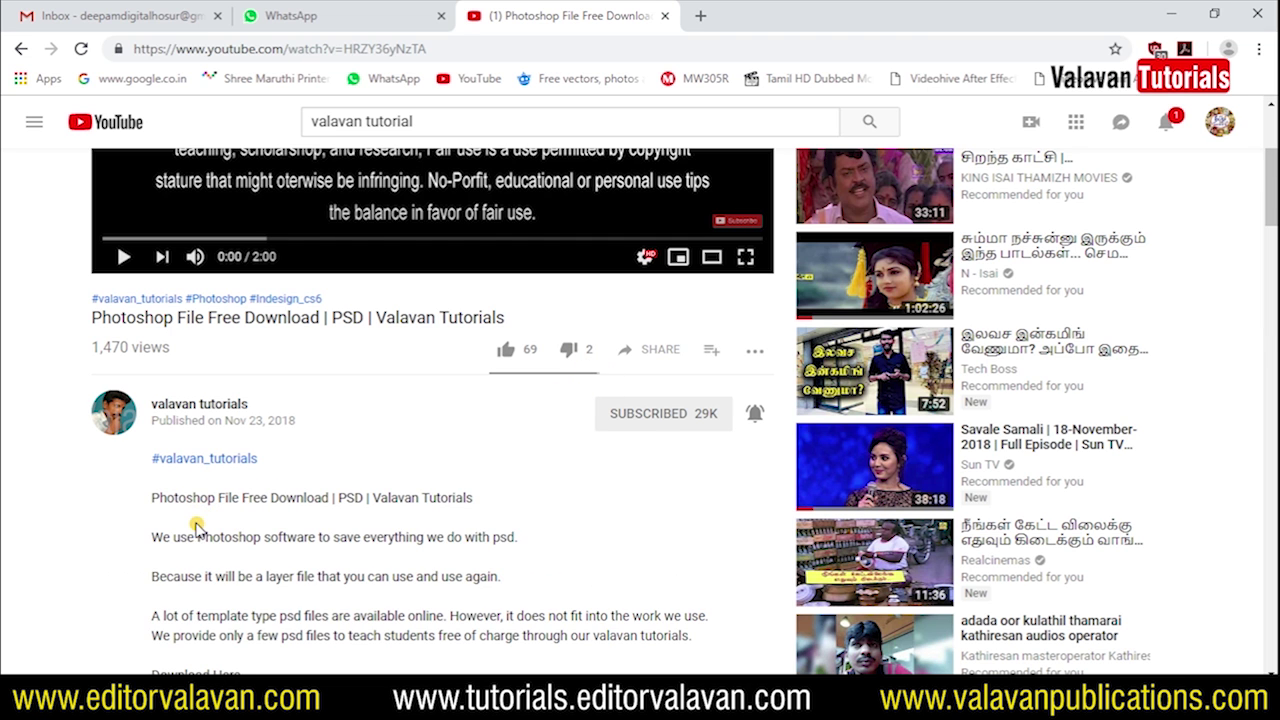
pyautogui.scroll(-2, 480, 505)
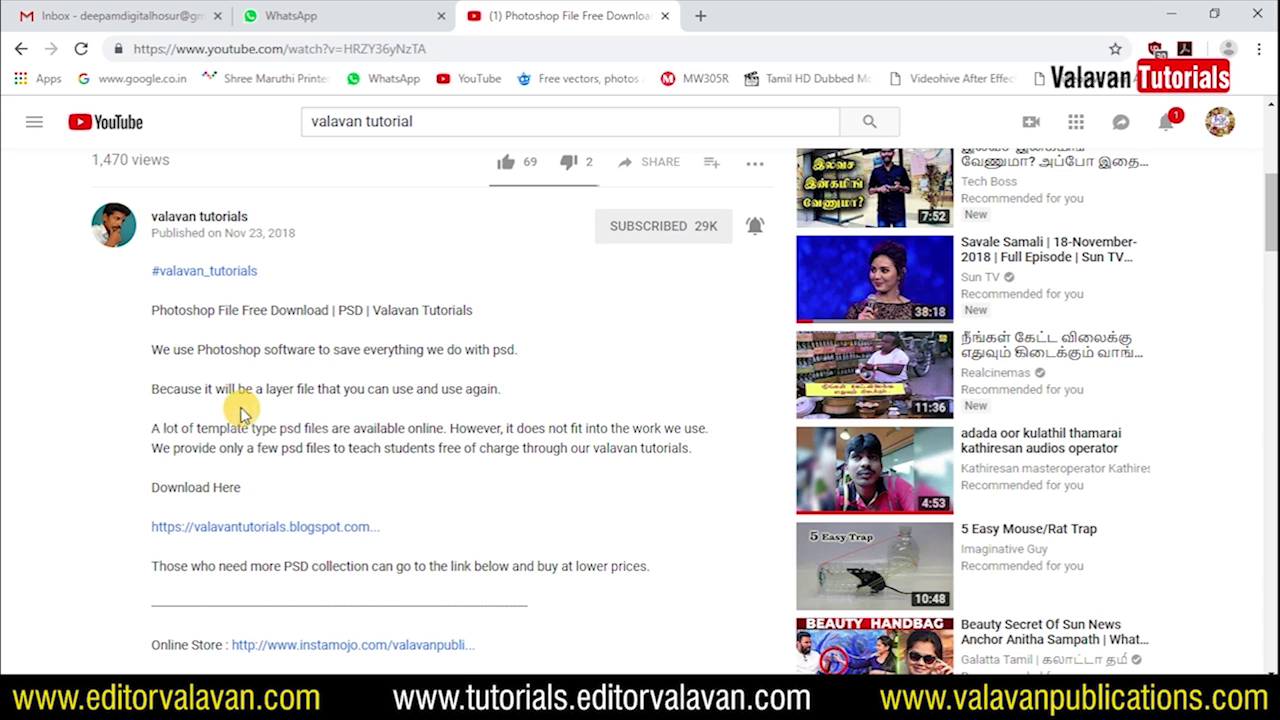
# Open the blogspot post from the description and scroll to its Download Here link.
pyautogui.click(240, 530)
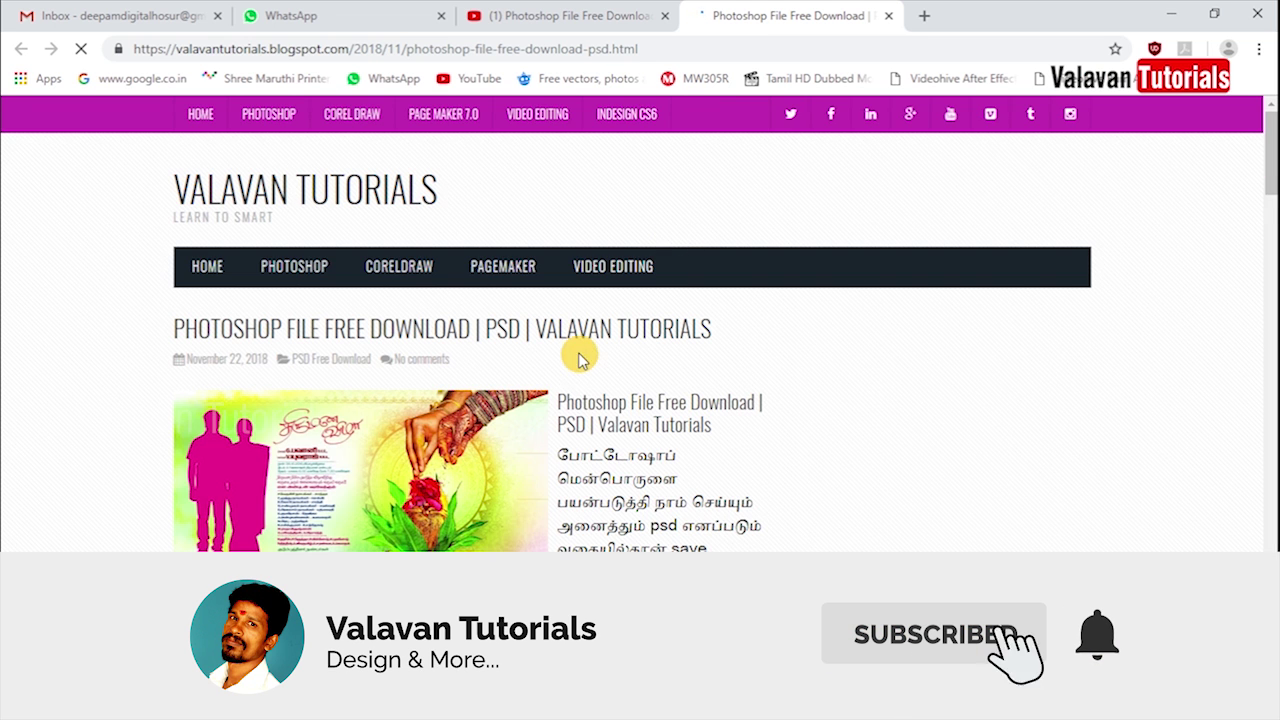
pyautogui.scroll(-2, 550, 450)
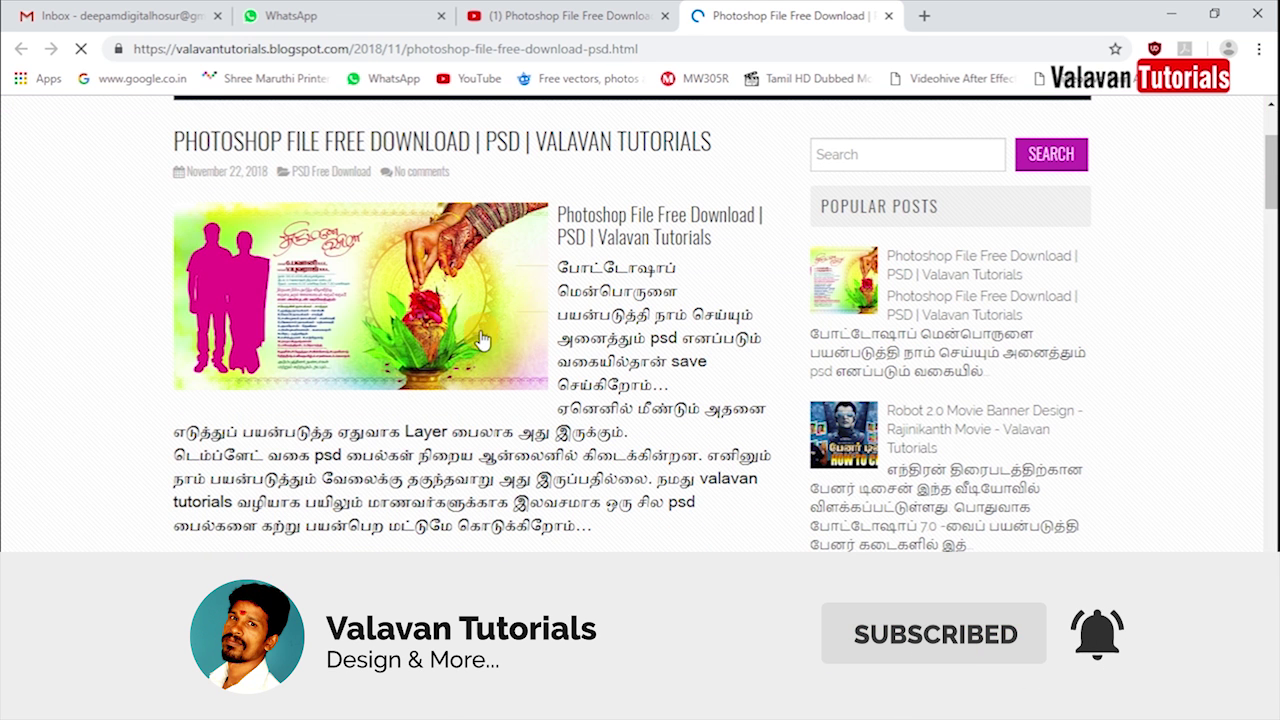
pyautogui.scroll(-3, 600, 400)
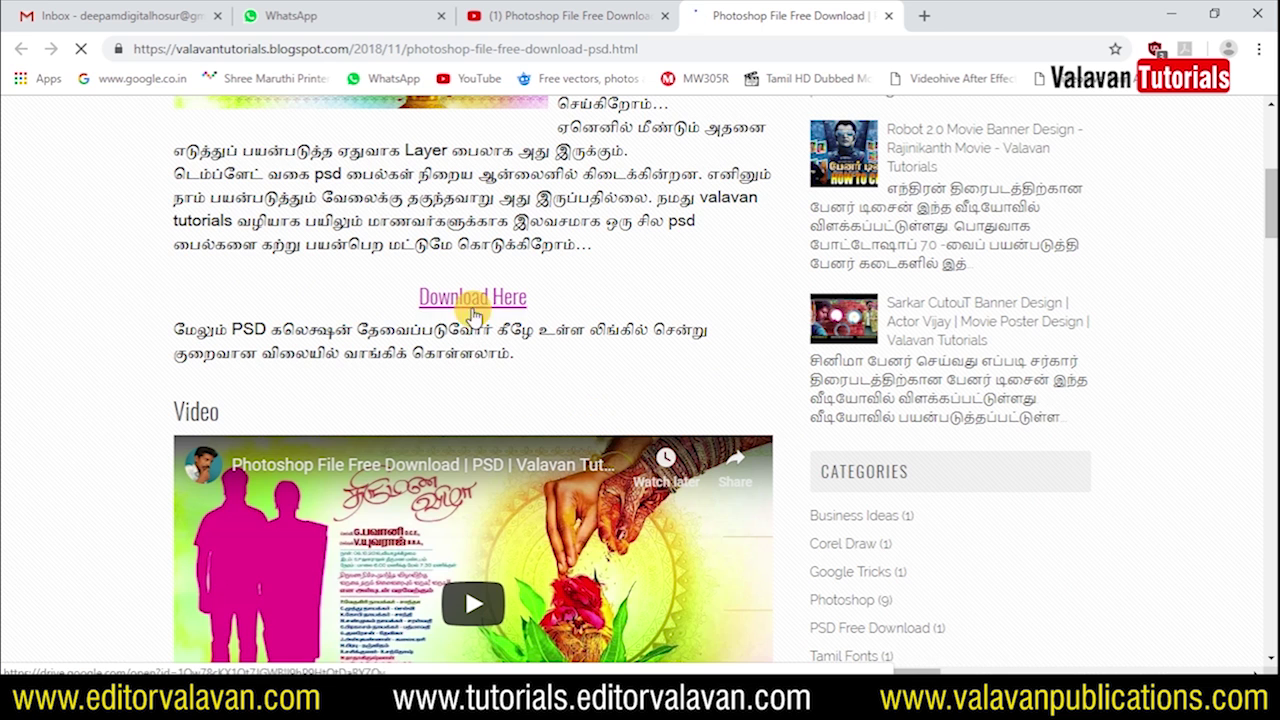
pyautogui.scroll(-1, 474, 314)
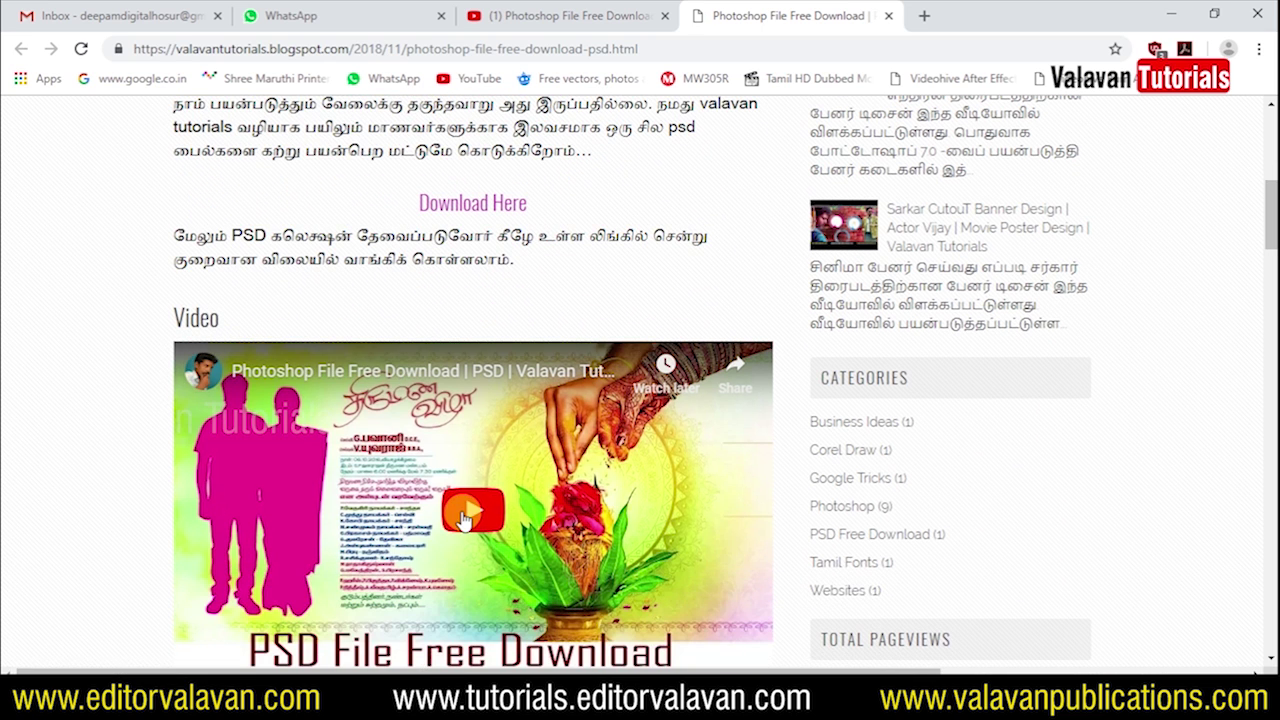
# Download 20 X 10 psd download.psd from Google Drive, bypassing the virus-scan warning.
pyautogui.click(490, 206)
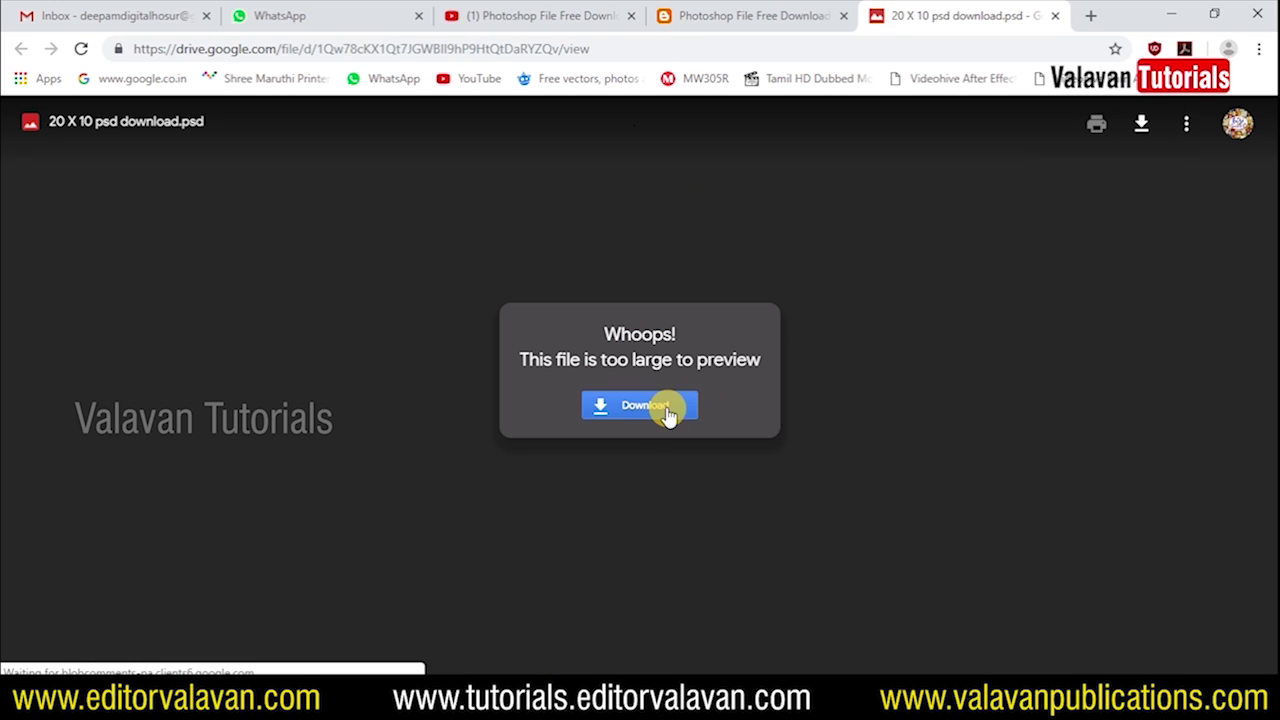
pyautogui.click(557, 316)
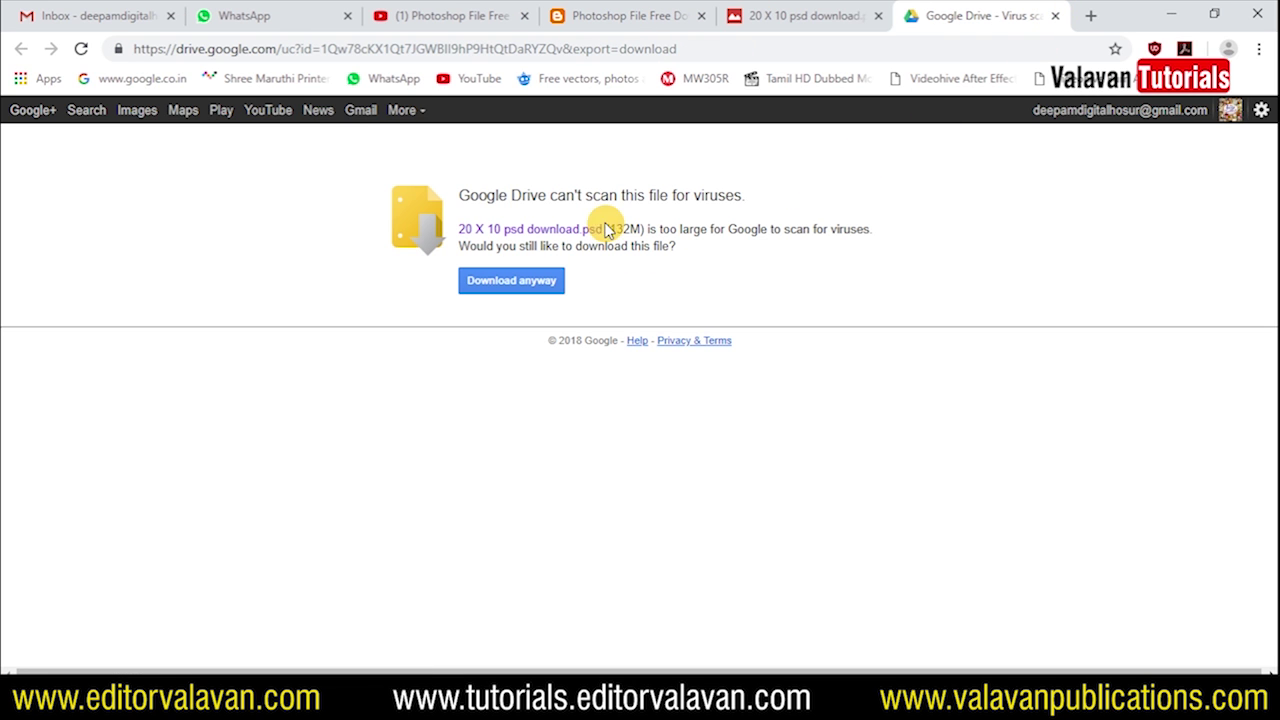
pyautogui.click(527, 280)
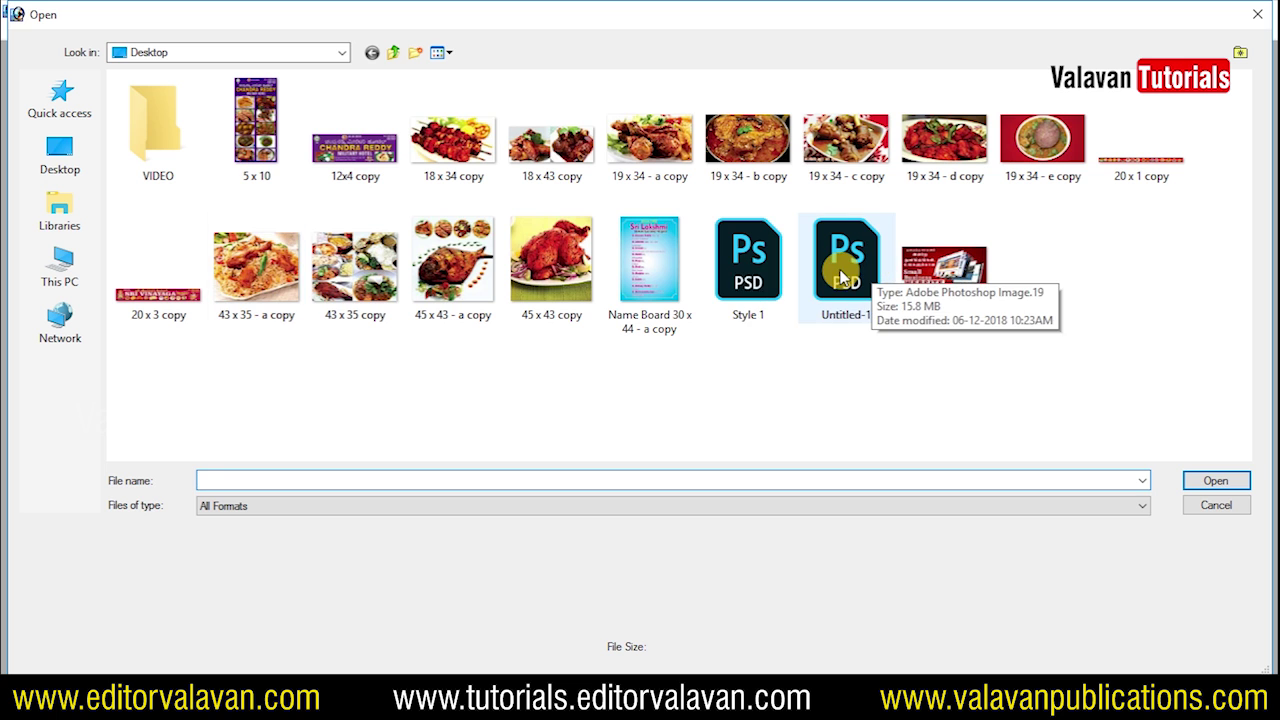
# Open Style 1.psd and accept the missing-fonts warning.
pyautogui.click(776, 272)
pyautogui.click(1228, 482)
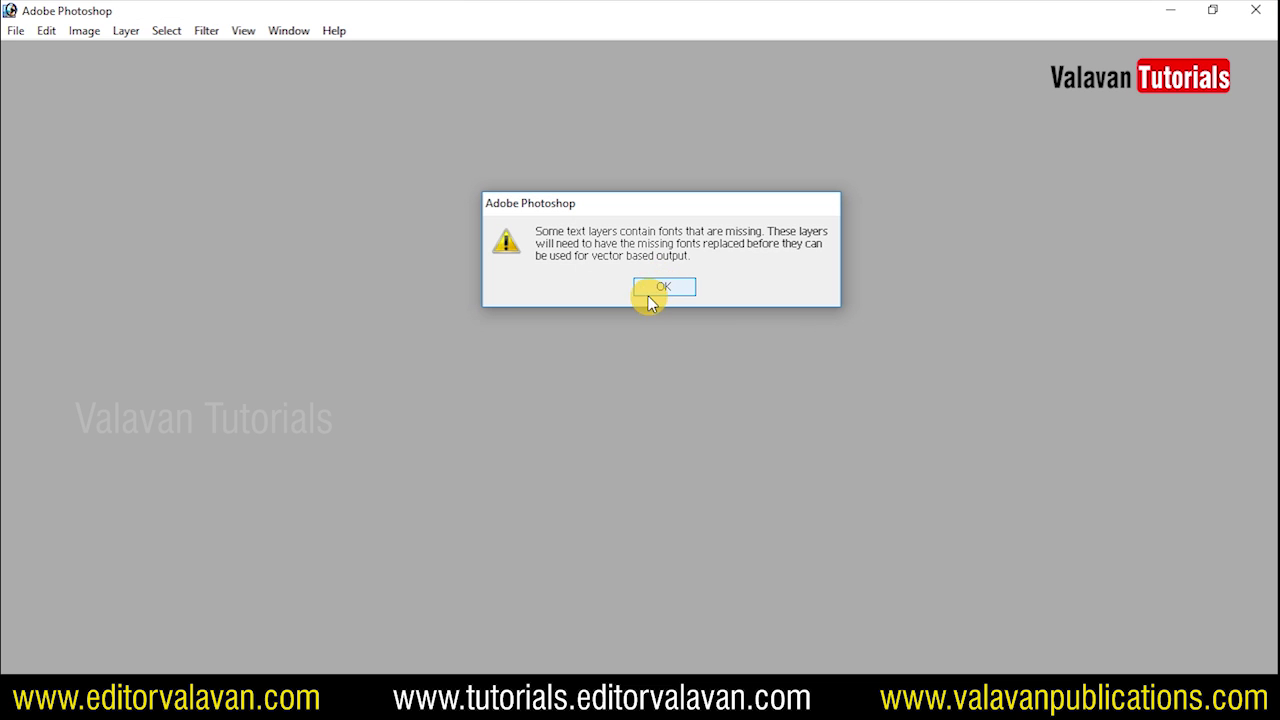
pyautogui.click(662, 285)
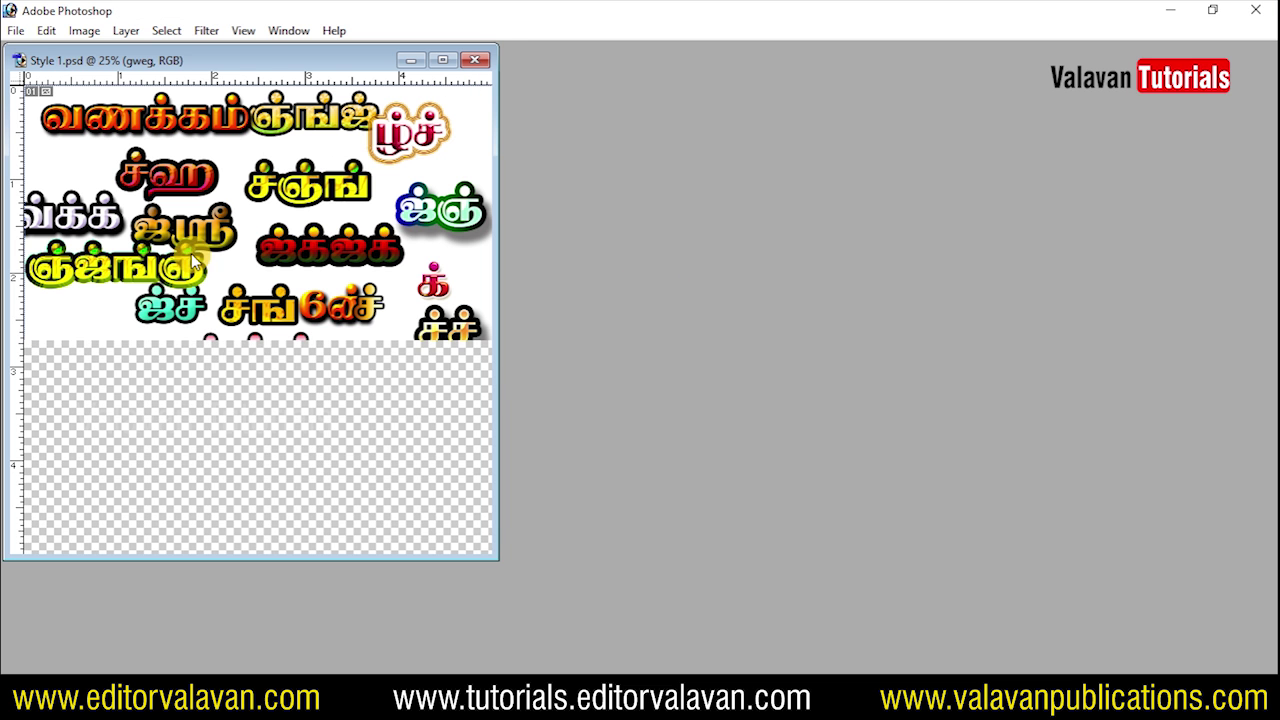
# Glance at Style 1's image size, then create a white 10×10 inch, 400 ppi document.
pyautogui.rightClick(303, 68)
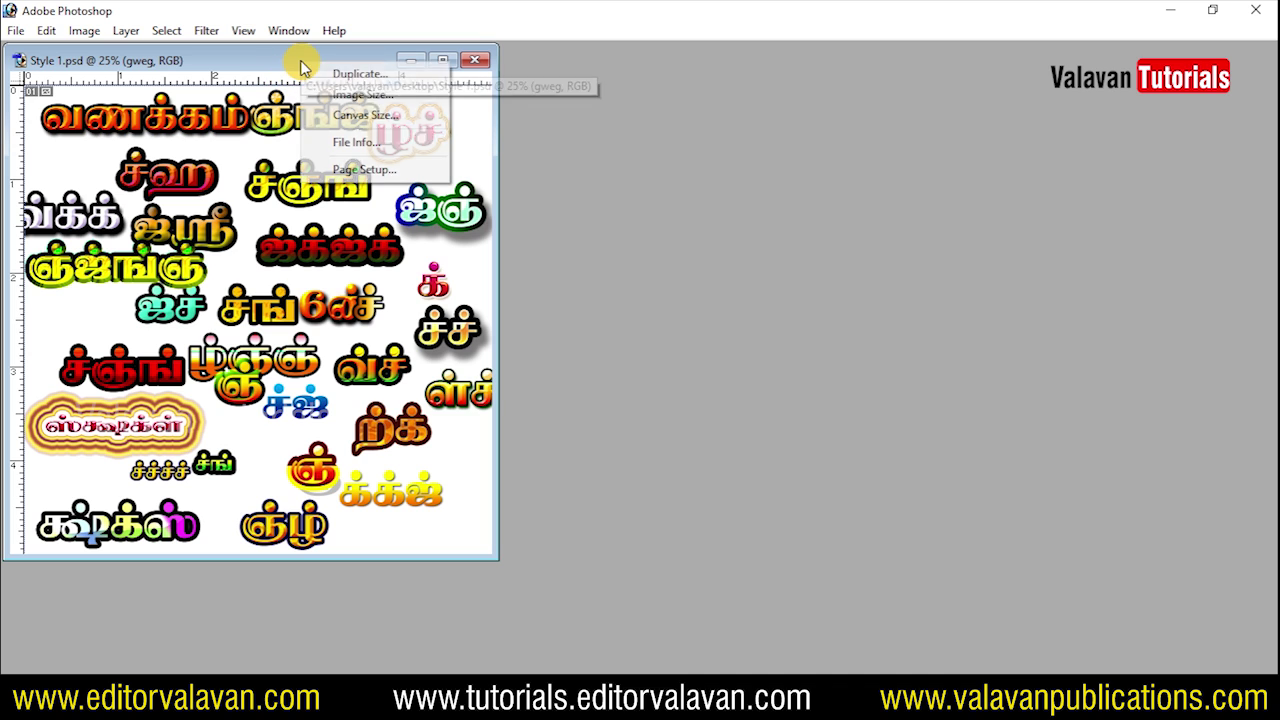
pyautogui.click(377, 96)
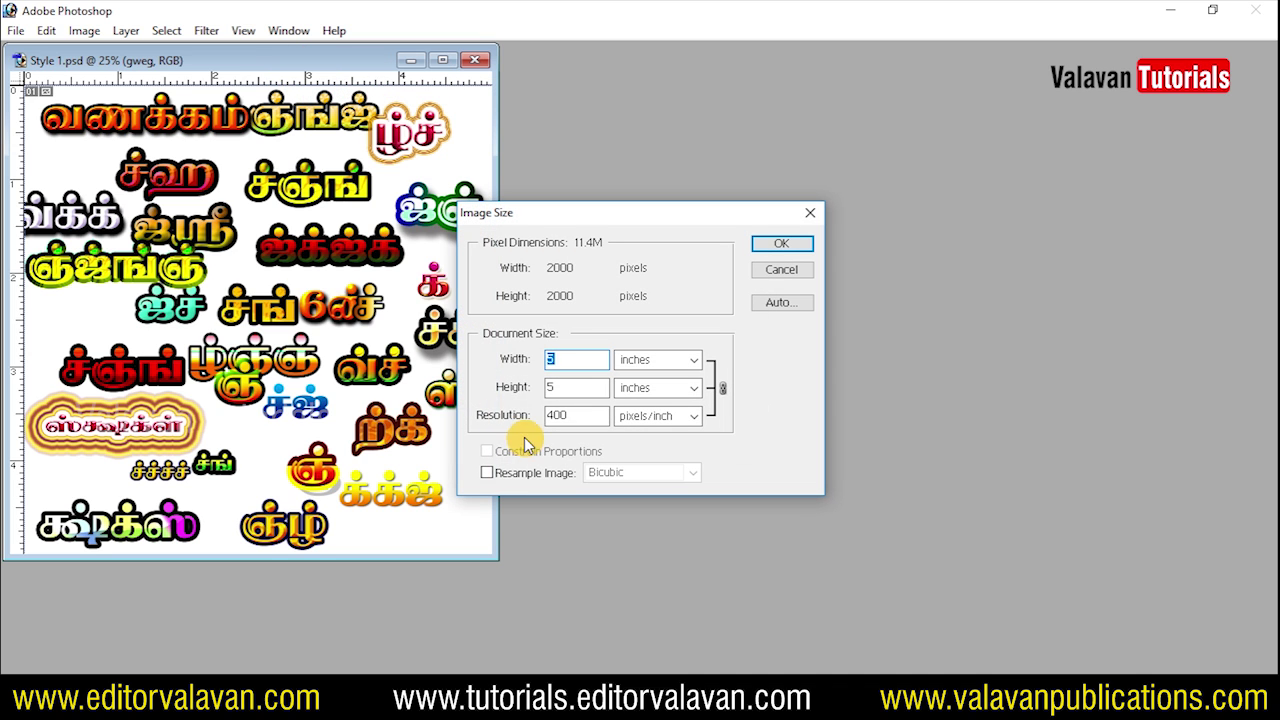
pyautogui.click(781, 271)
pyautogui.hotkey('ctrl', 'n')
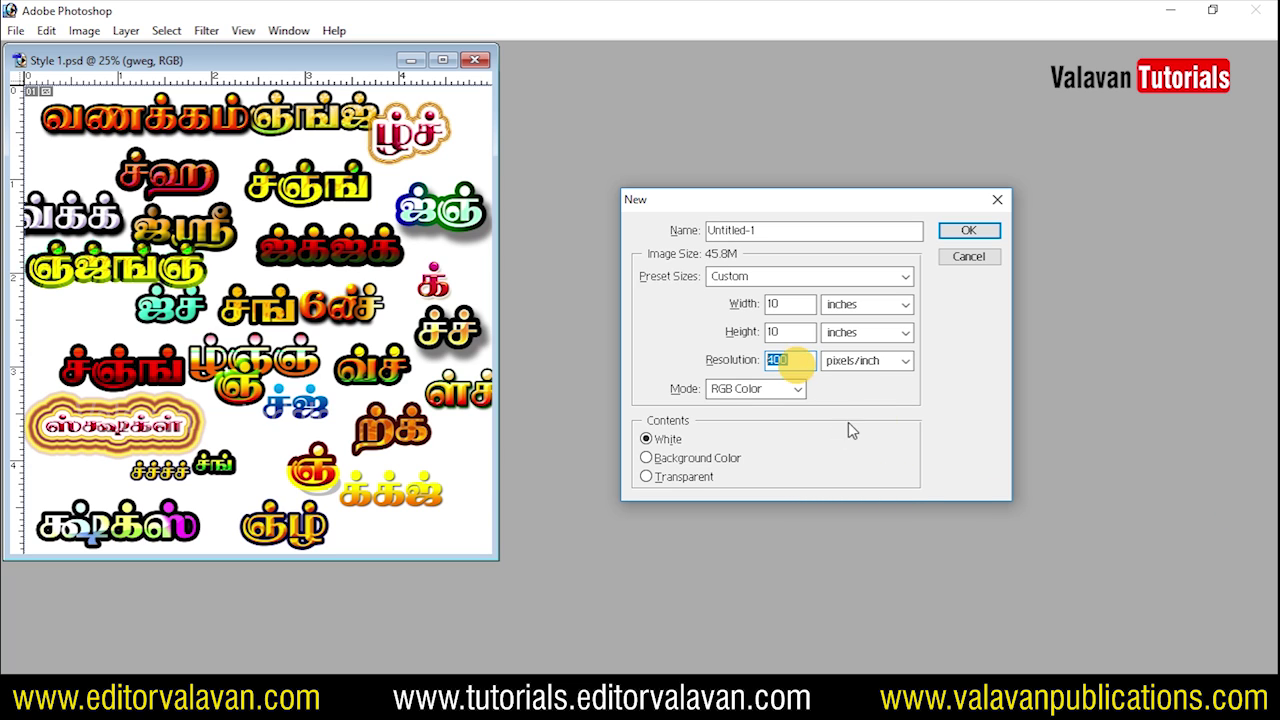
pyautogui.click(979, 229)
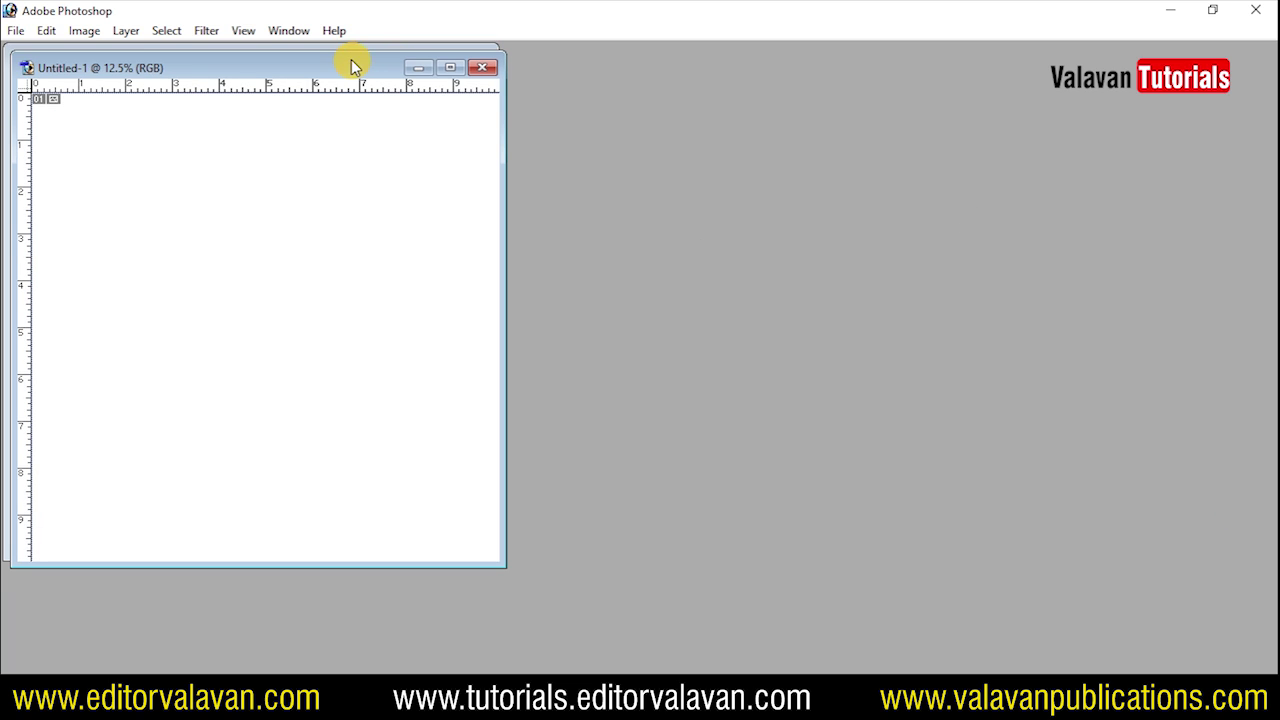
# Place a text layer on Untitled-1 in RGB_0001 font and launch the Keyman Tamil keyboard.
pyautogui.moveTo(351, 66); pyautogui.dragTo(890, 136)
pyautogui.press('t')
pyautogui.hotkey('ctrl', 'v')
pyautogui.hotkey('ctrl', 'a')
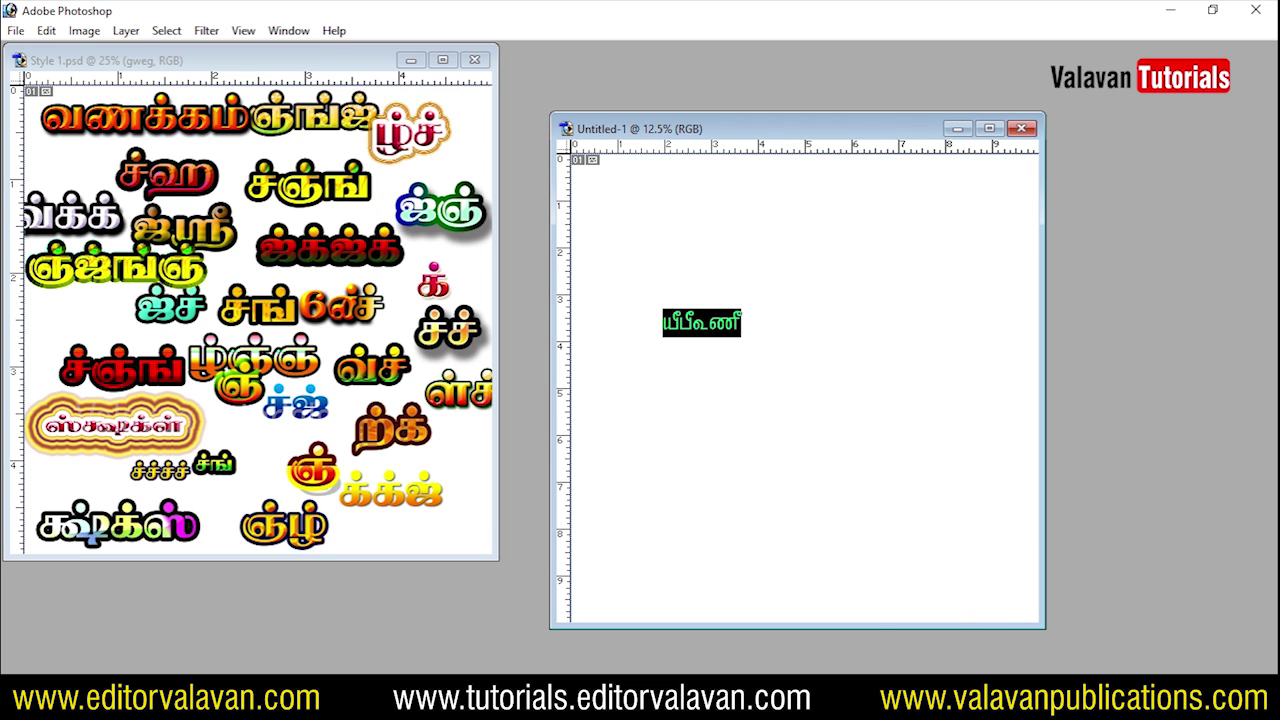
pyautogui.press('super')
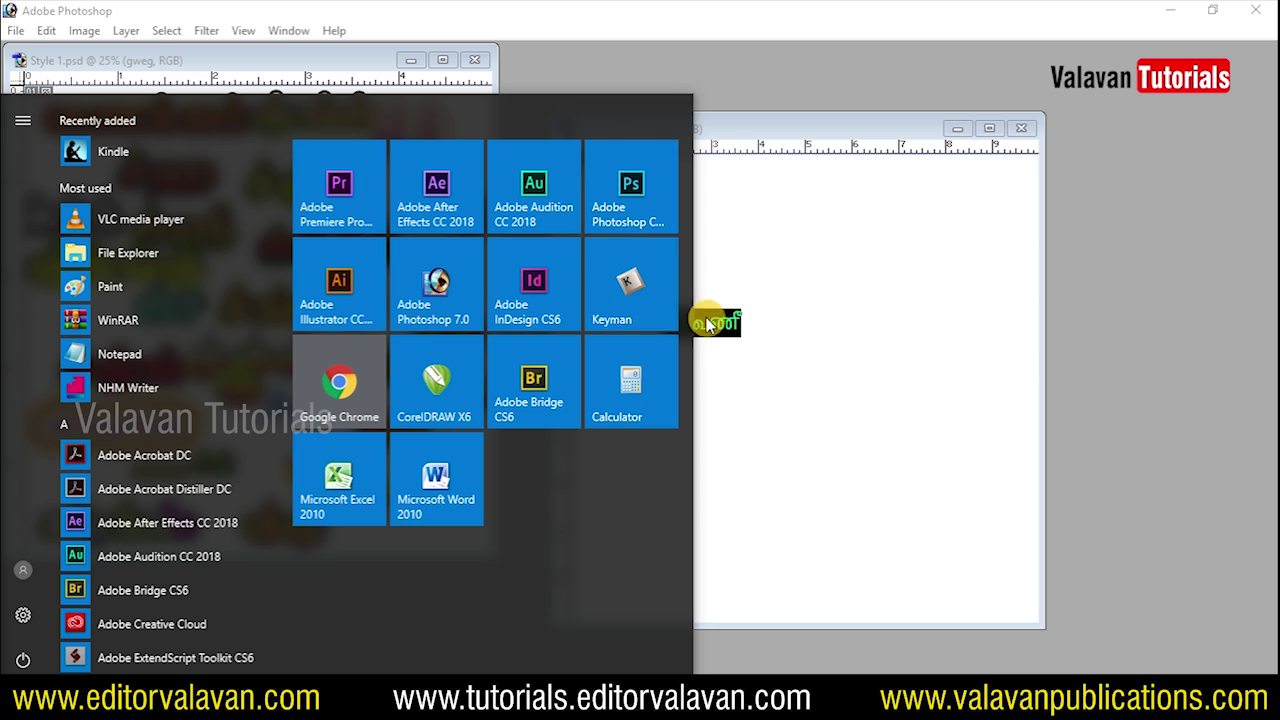
pyautogui.click(640, 280)
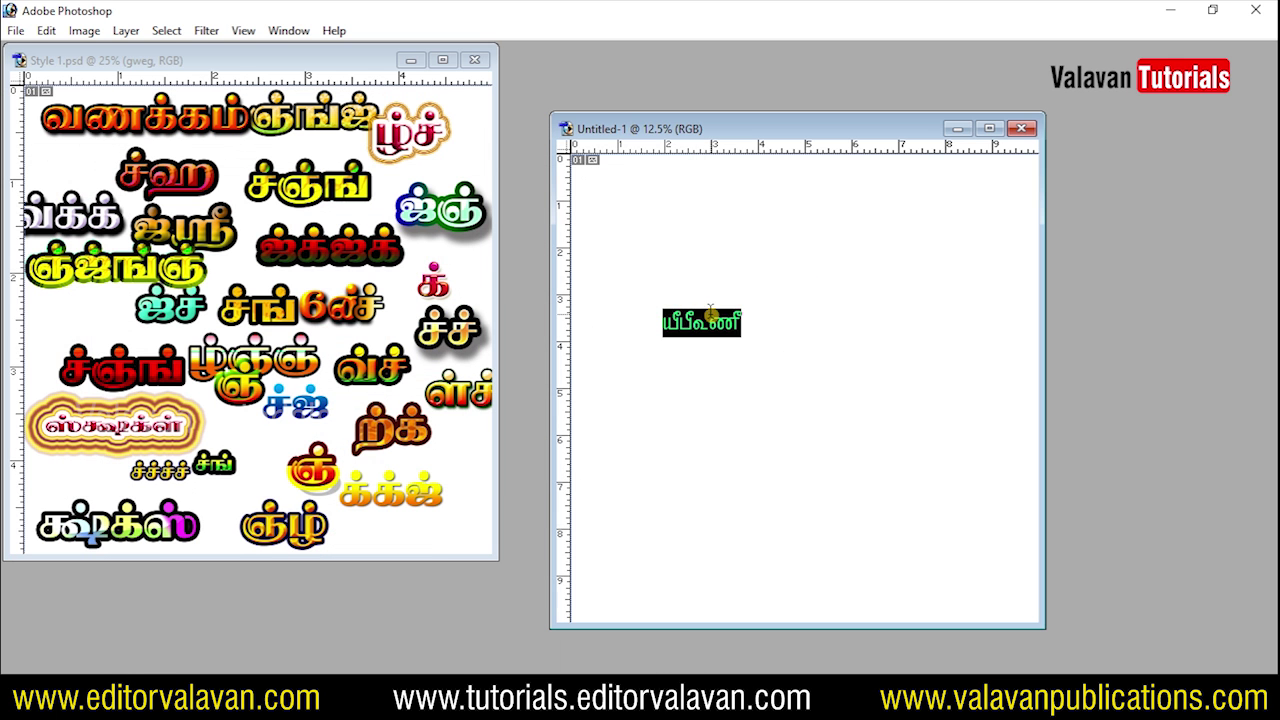
pyautogui.hotkey('ctrl', 't')
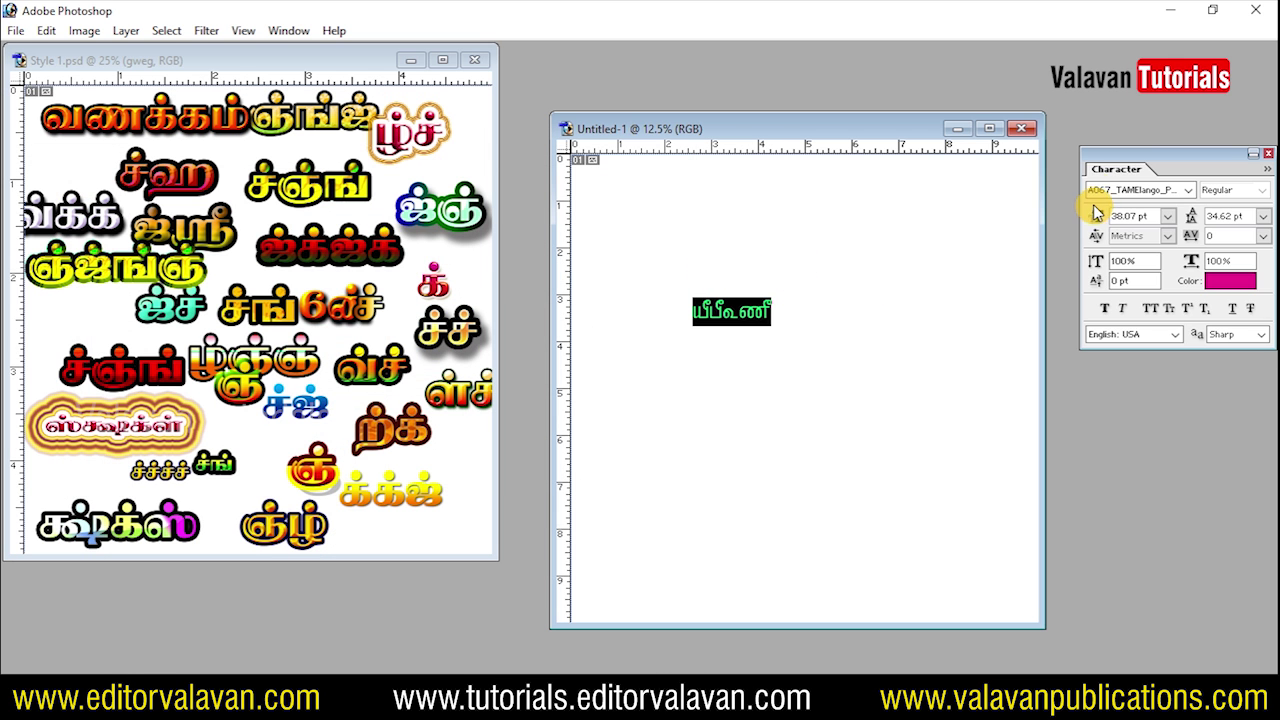
pyautogui.press('Return')
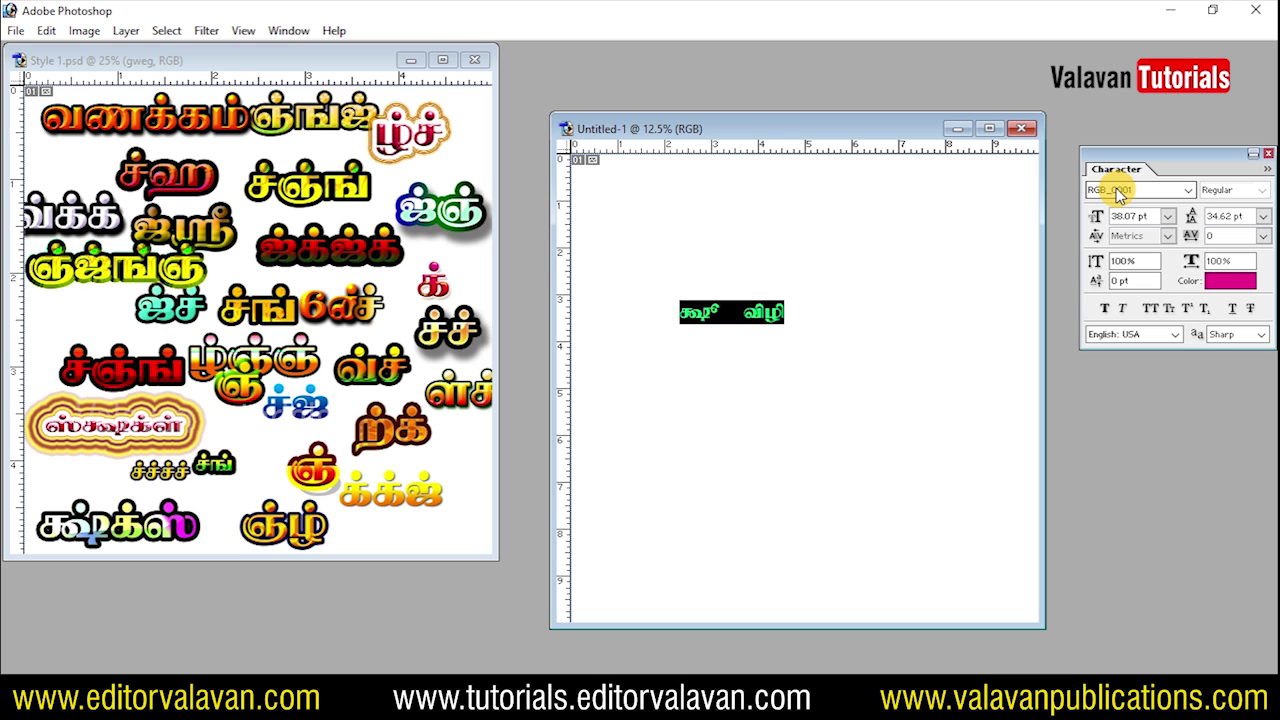
# Switch to the Tamil keyboard layout and type the word வணக்கம்.
pyautogui.write('மிகுக்ஷ்')
pyautogui.hotkey('ctrl', 'a')
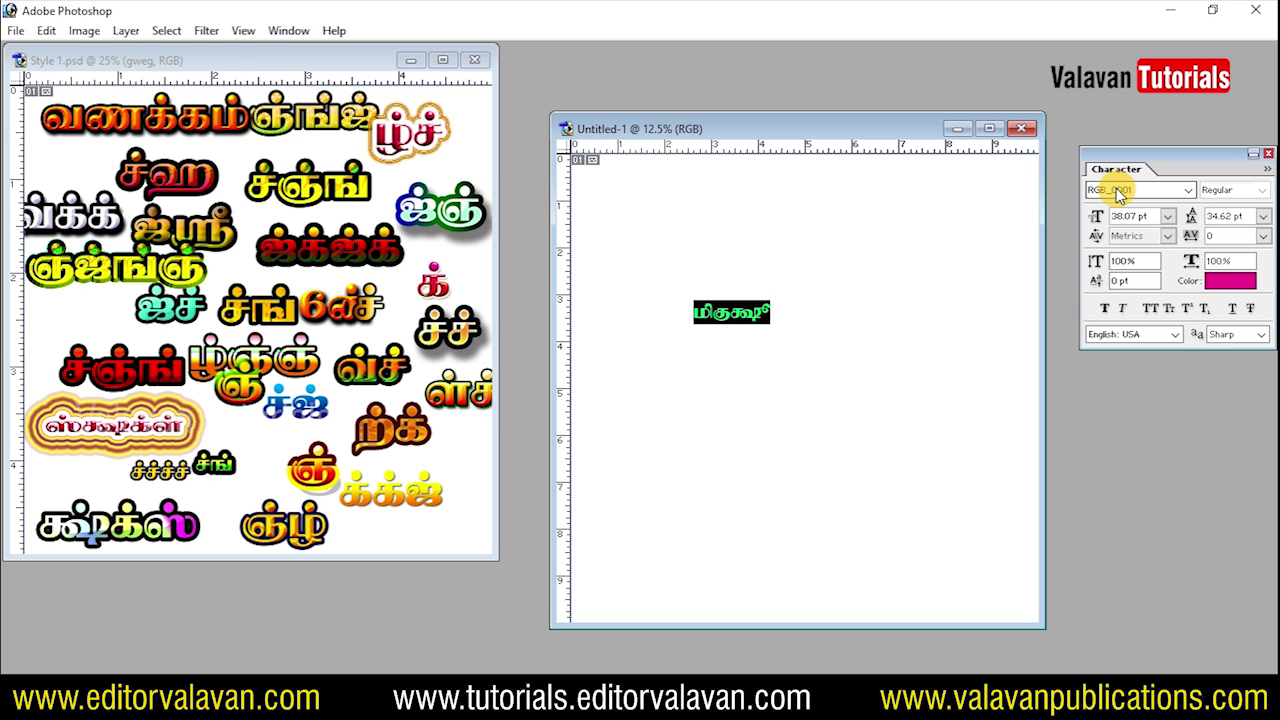
pyautogui.click(1064, 695)
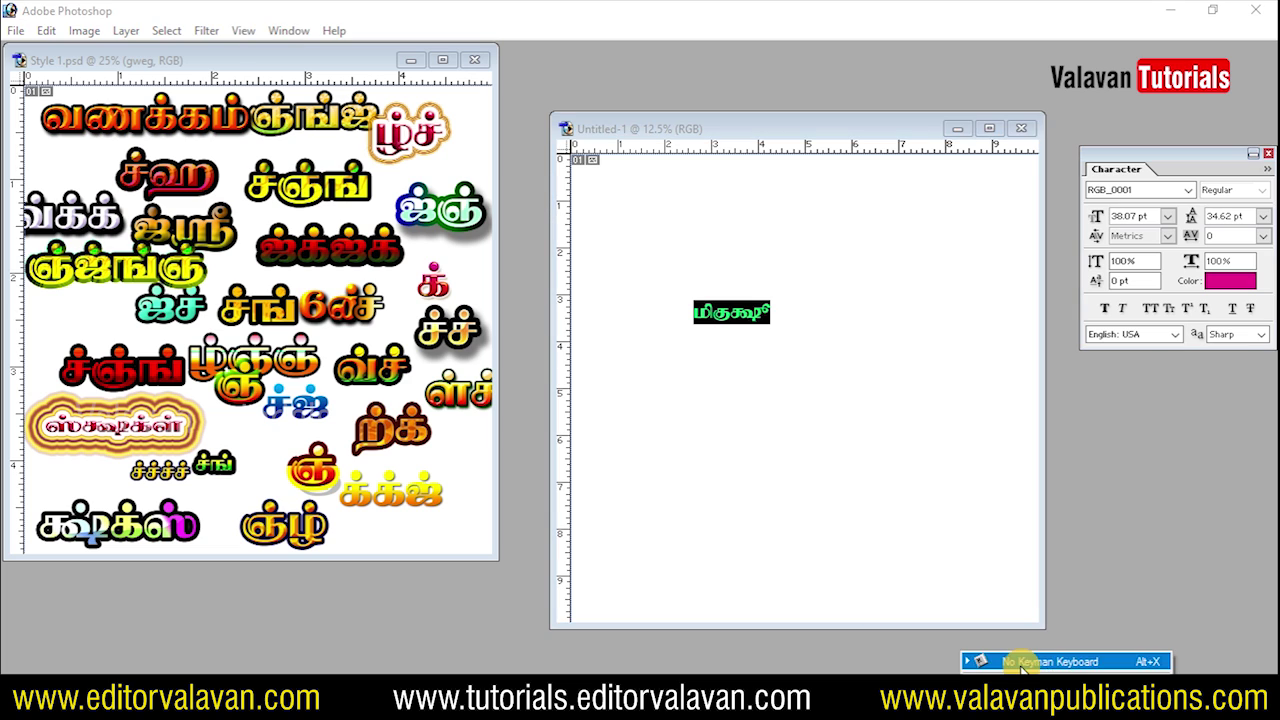
pyautogui.click(1025, 662)
pyautogui.click(737, 314)
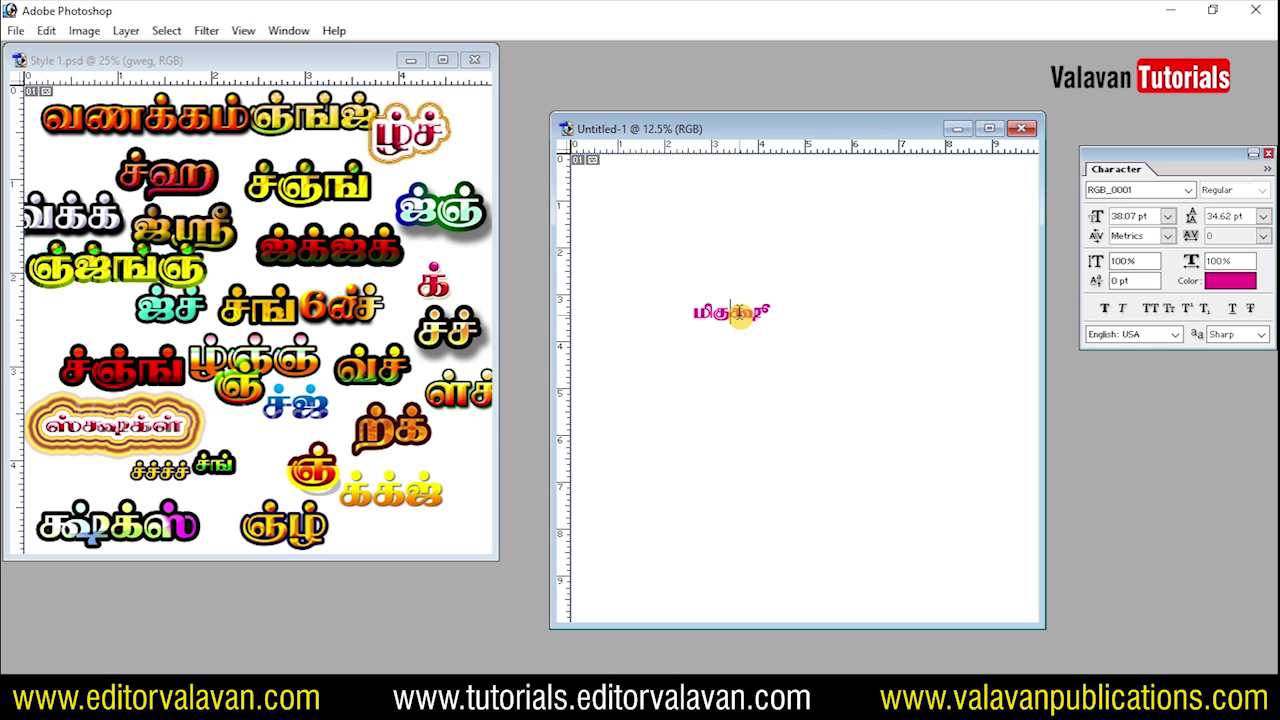
pyautogui.write('வணக்கம்')
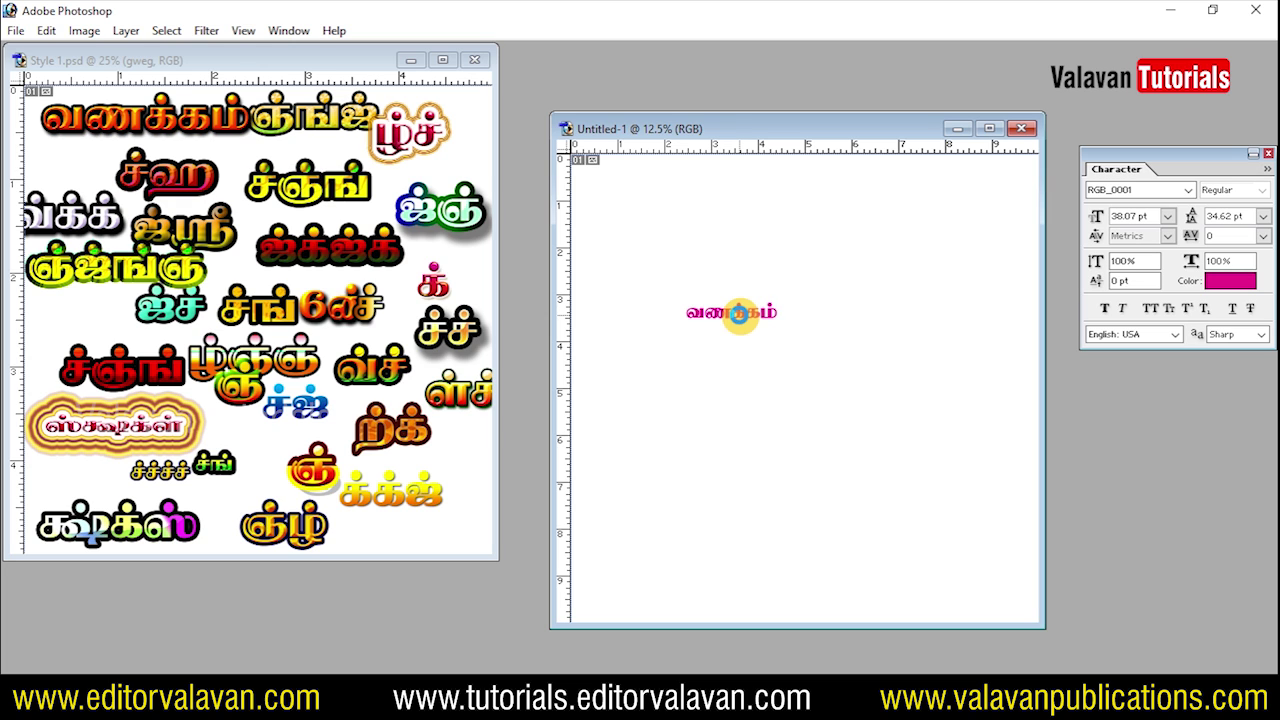
# Enlarge the word to about 125.88 pt, move it near top centre, and show Layers.
pyautogui.hotkey('ctrl', 'Return')
pyautogui.moveTo(777, 299)
pyautogui.mouseDown()
pyautogui.moveTo(980, 251)
pyautogui.moveTo(986, 268)
pyautogui.mouseUp()
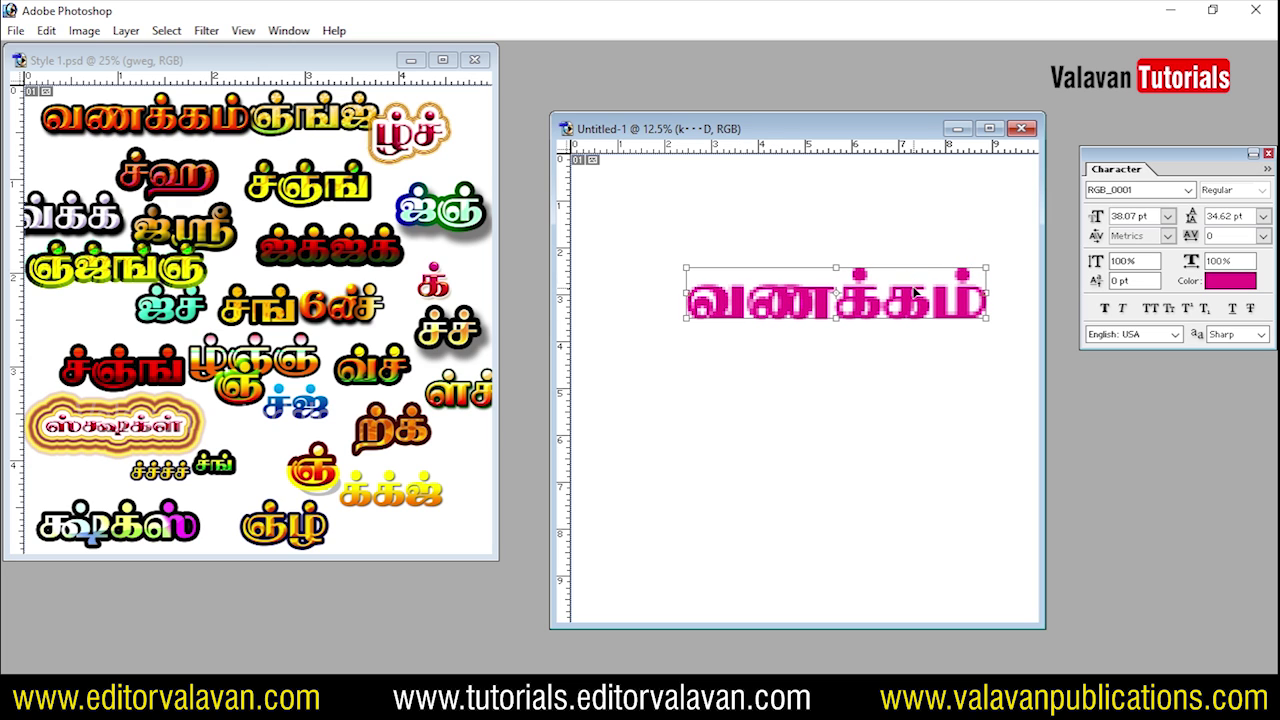
pyautogui.doubleClick(861, 277)
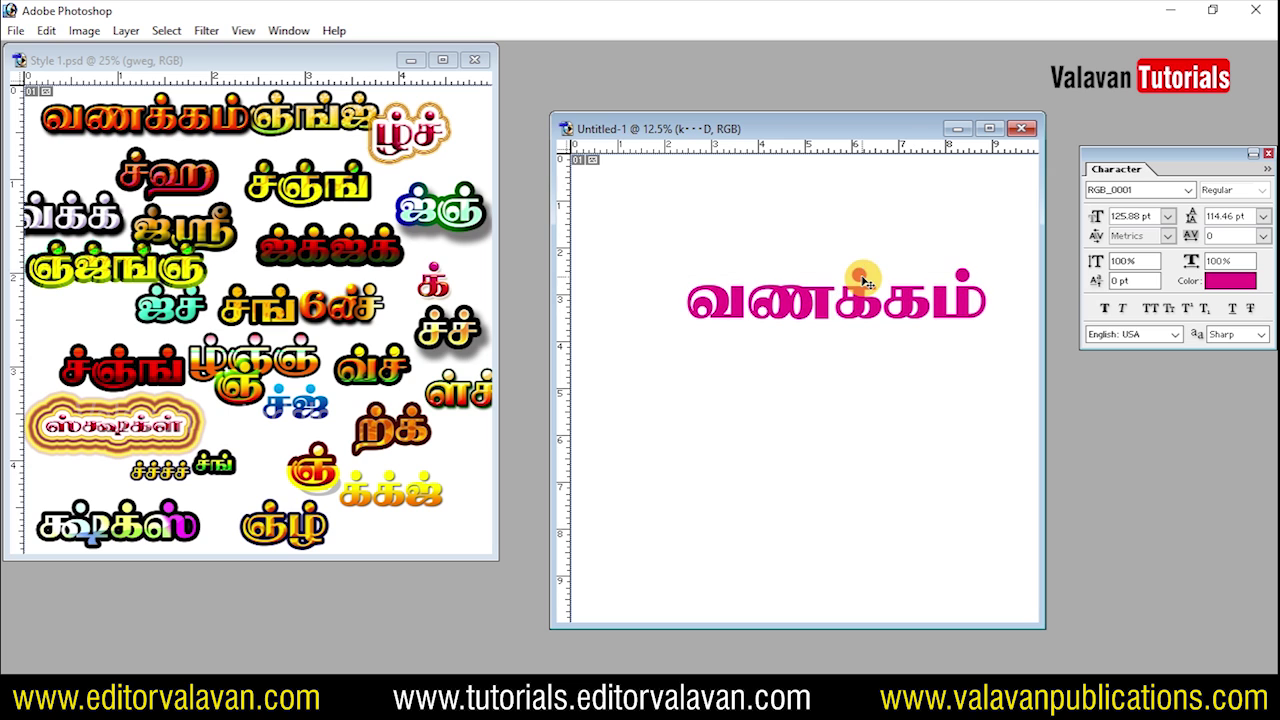
pyautogui.moveTo(857, 283); pyautogui.dragTo(825, 295)
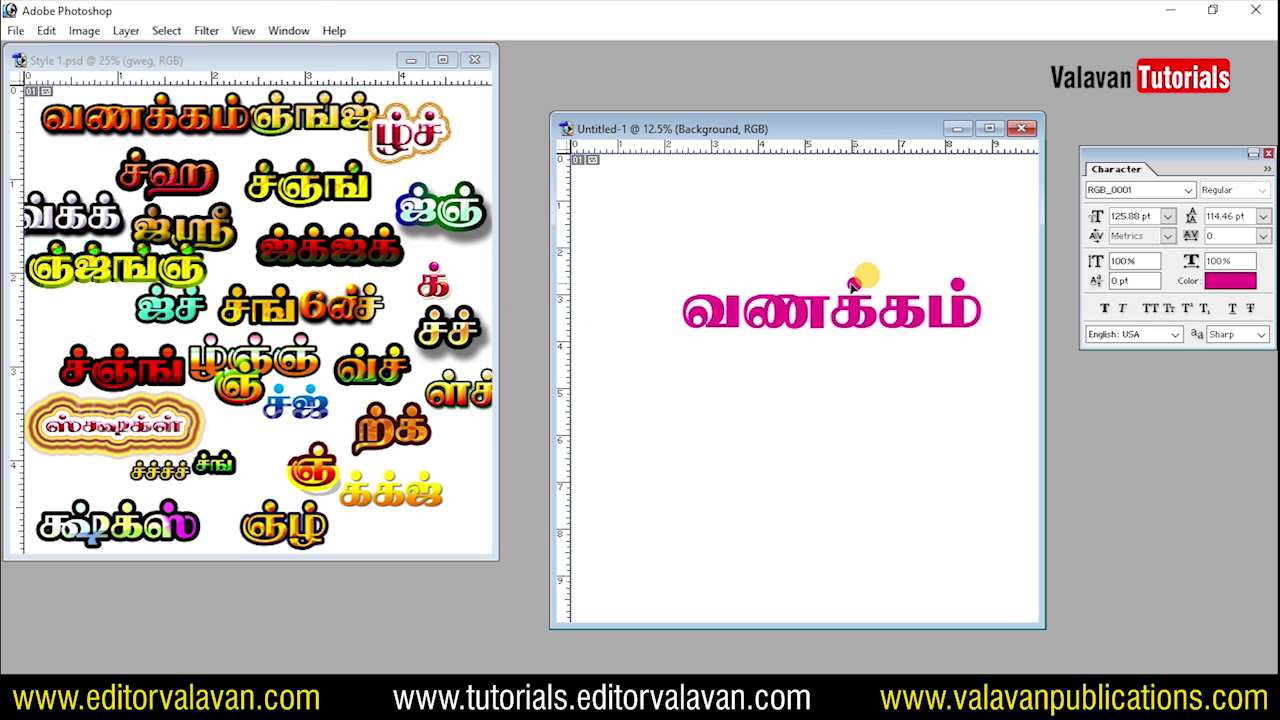
pyautogui.click(825, 295)
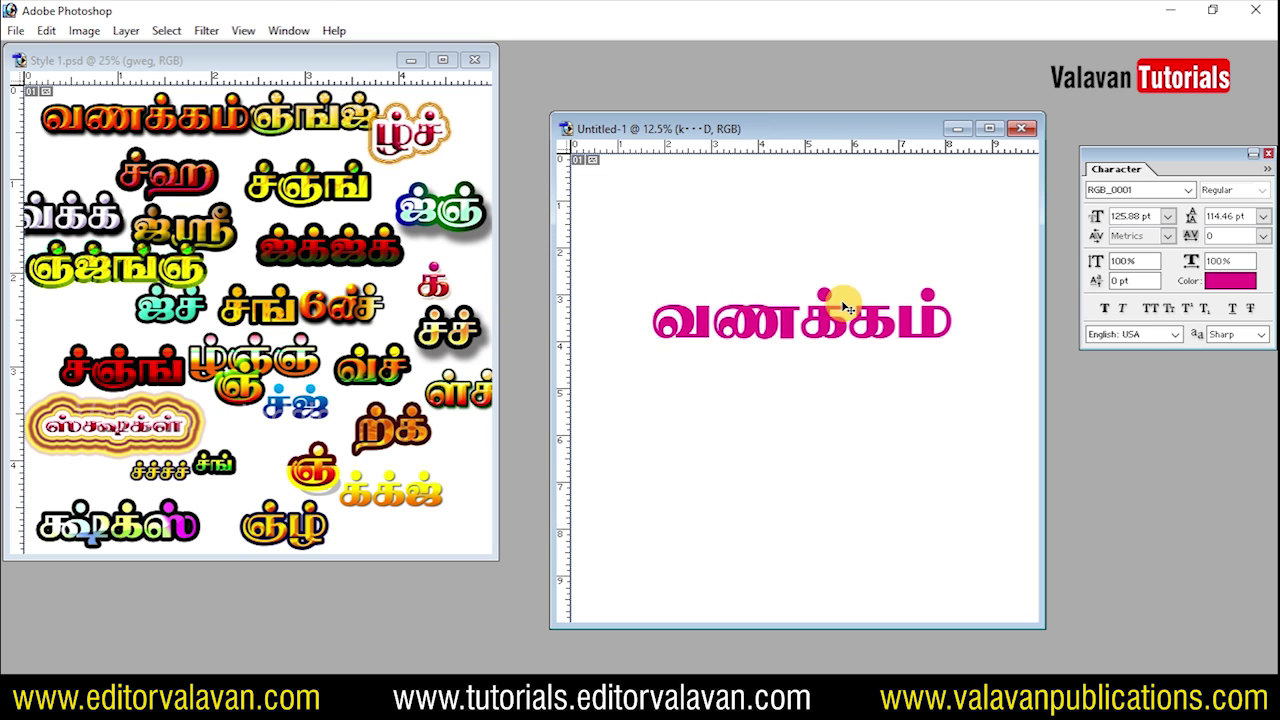
pyautogui.click(289, 31)
pyautogui.click(335, 364)
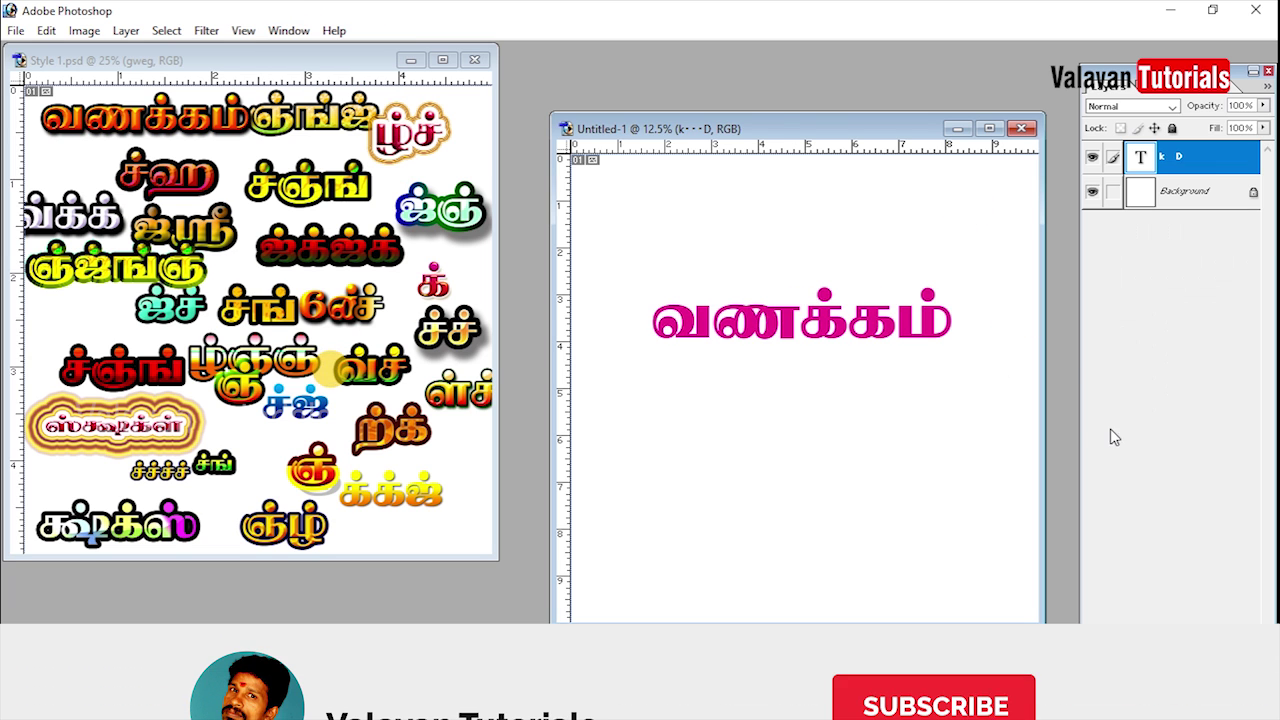
pyautogui.rightClick(1114, 414)
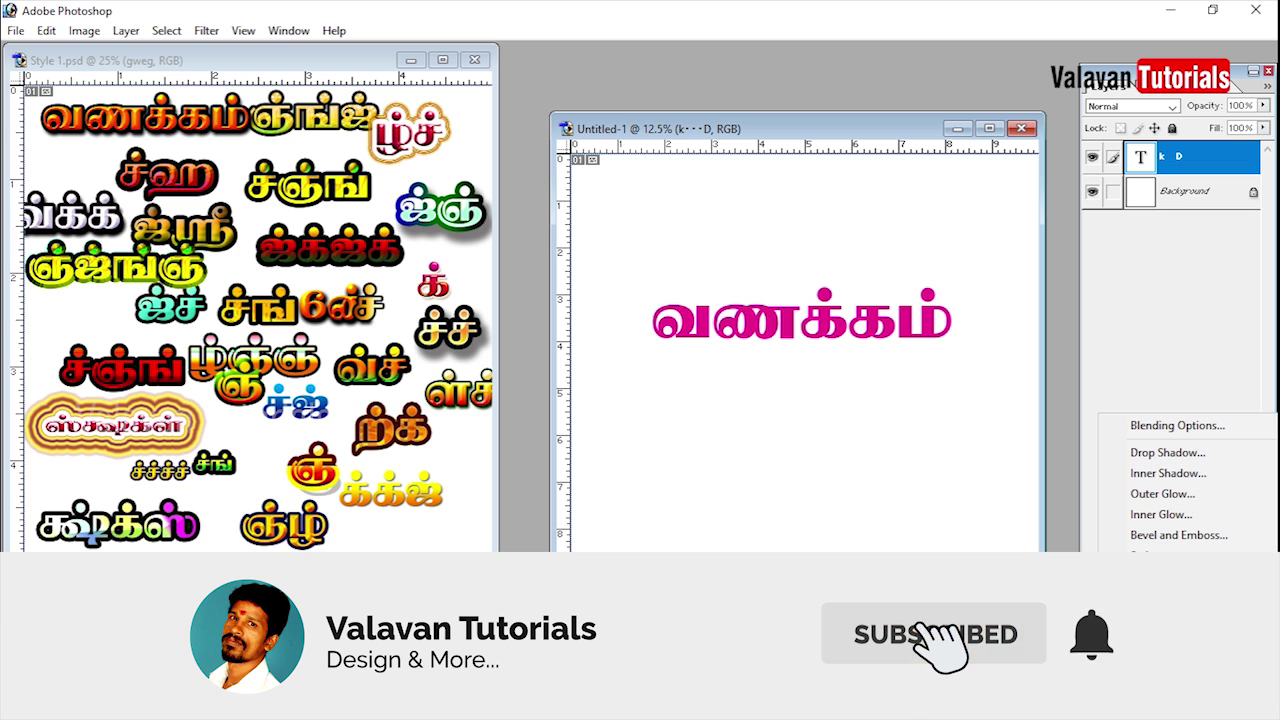
pyautogui.click(1160, 426)
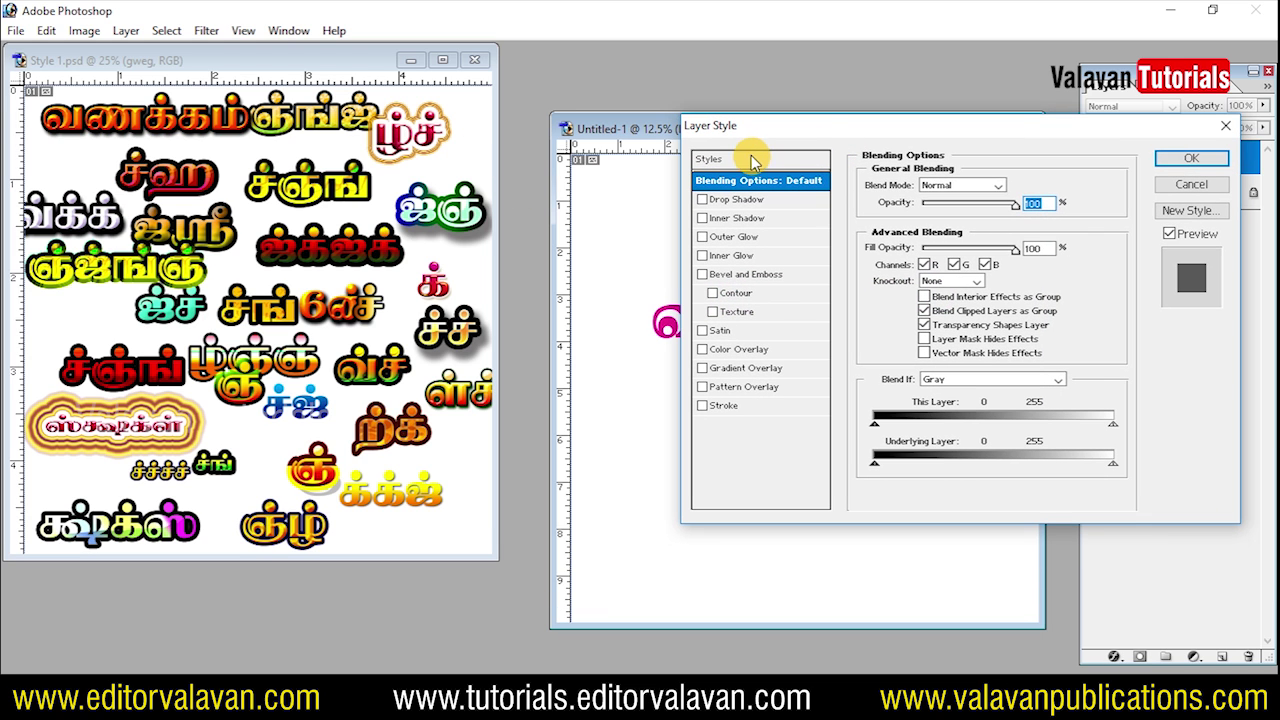
pyautogui.click(751, 160)
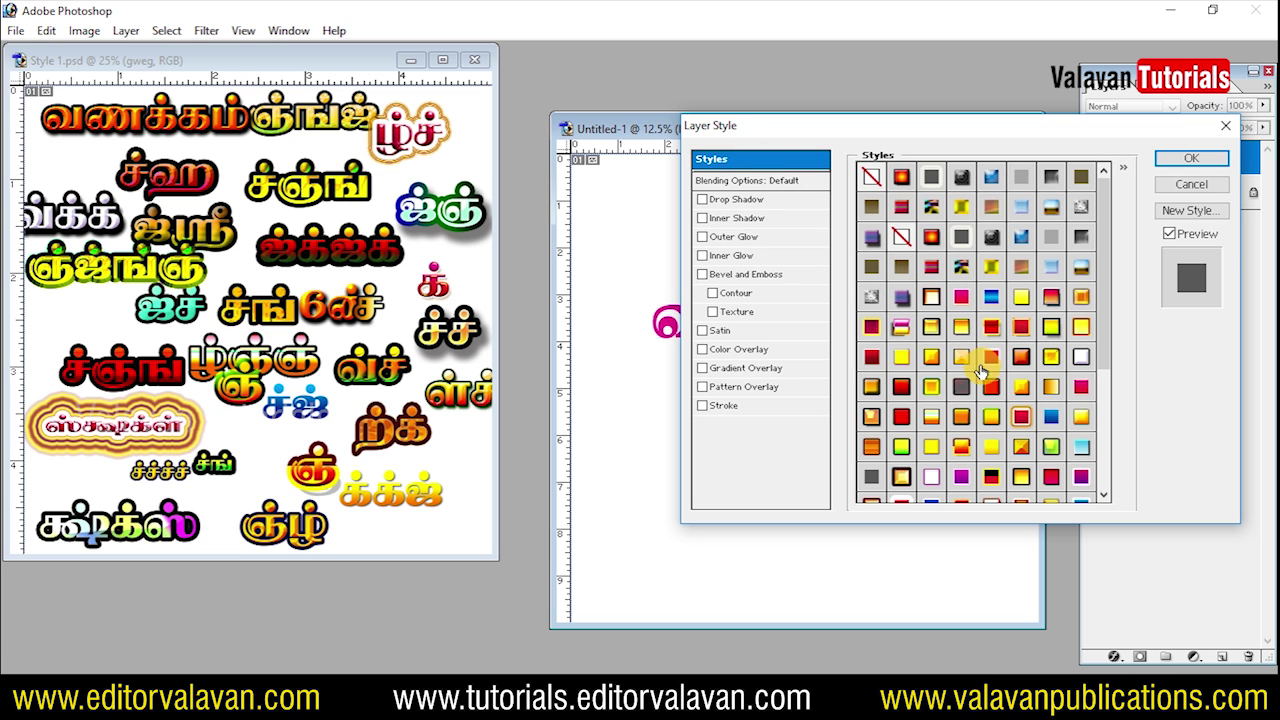
pyautogui.moveTo(1105, 262)
pyautogui.mouseDown()
pyautogui.moveTo(1103, 399)
pyautogui.moveTo(1098, 250)
pyautogui.mouseUp()
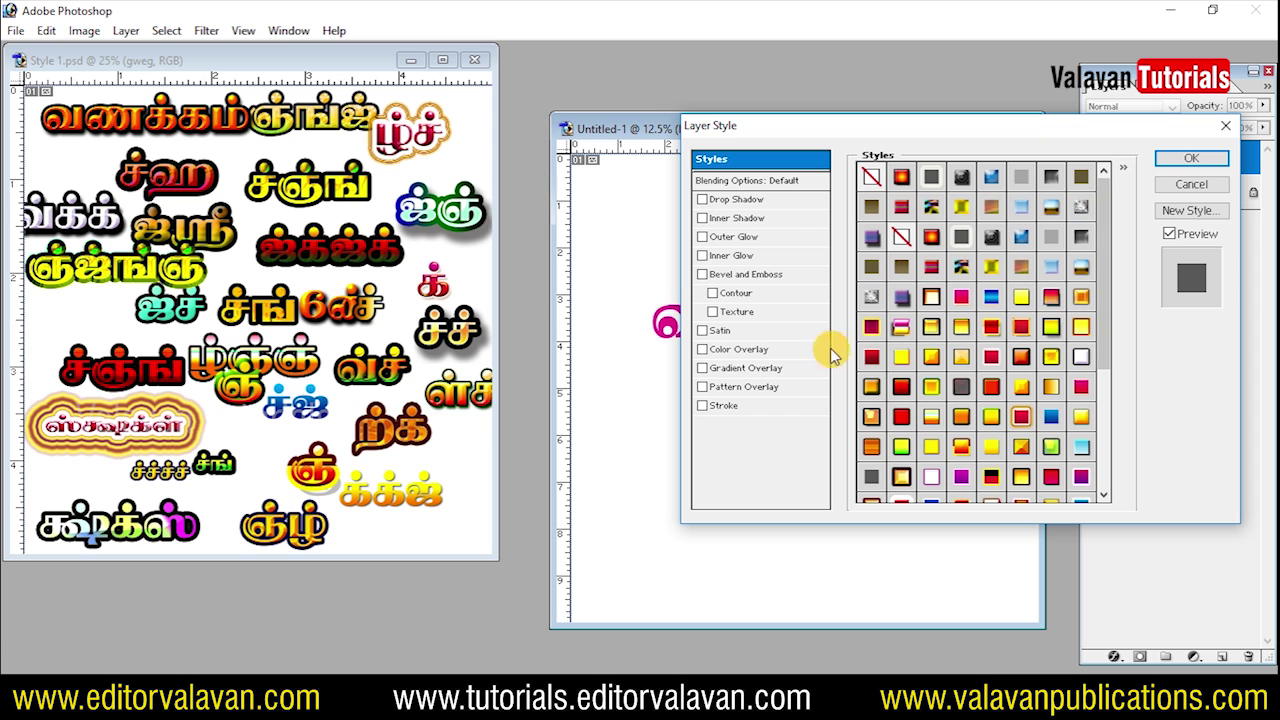
pyautogui.click(1191, 185)
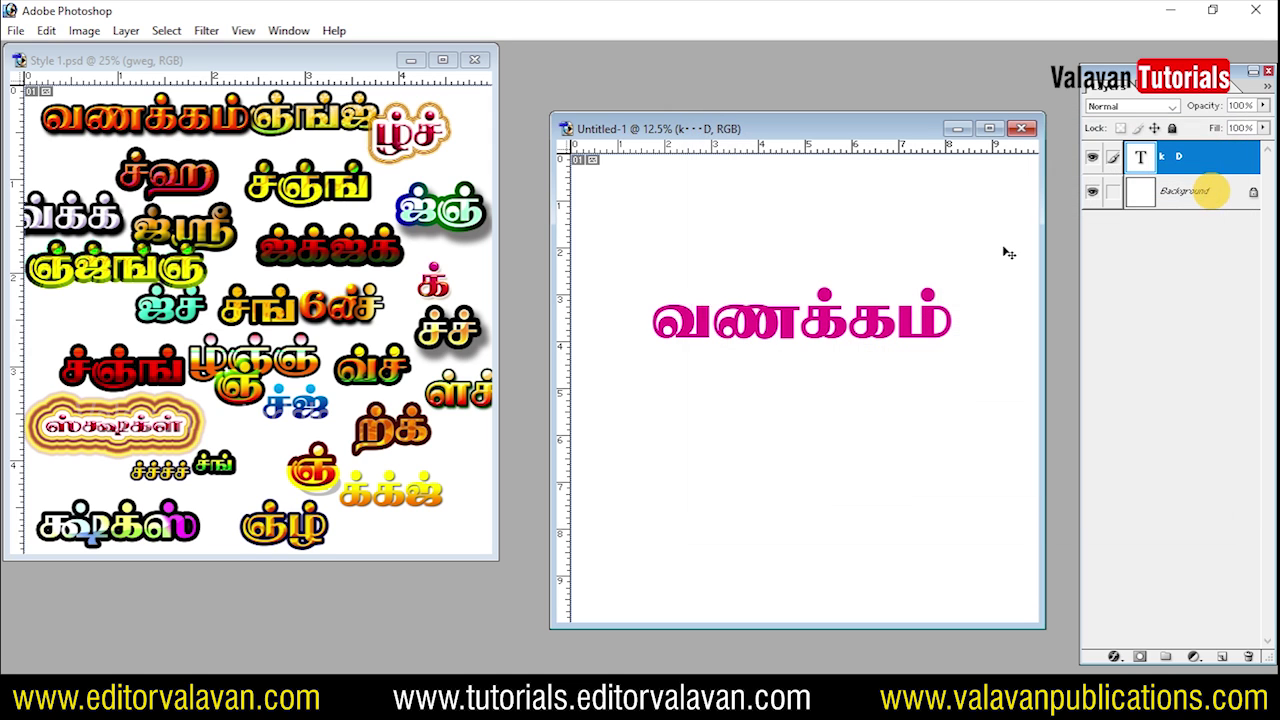
# Copy the gweg layer style in Style 1.psd and paste it onto Untitled-1's வணக்கம் layer.
pyautogui.click(201, 119)
pyautogui.click(1150, 468)
pyautogui.rightClick(1177, 466)
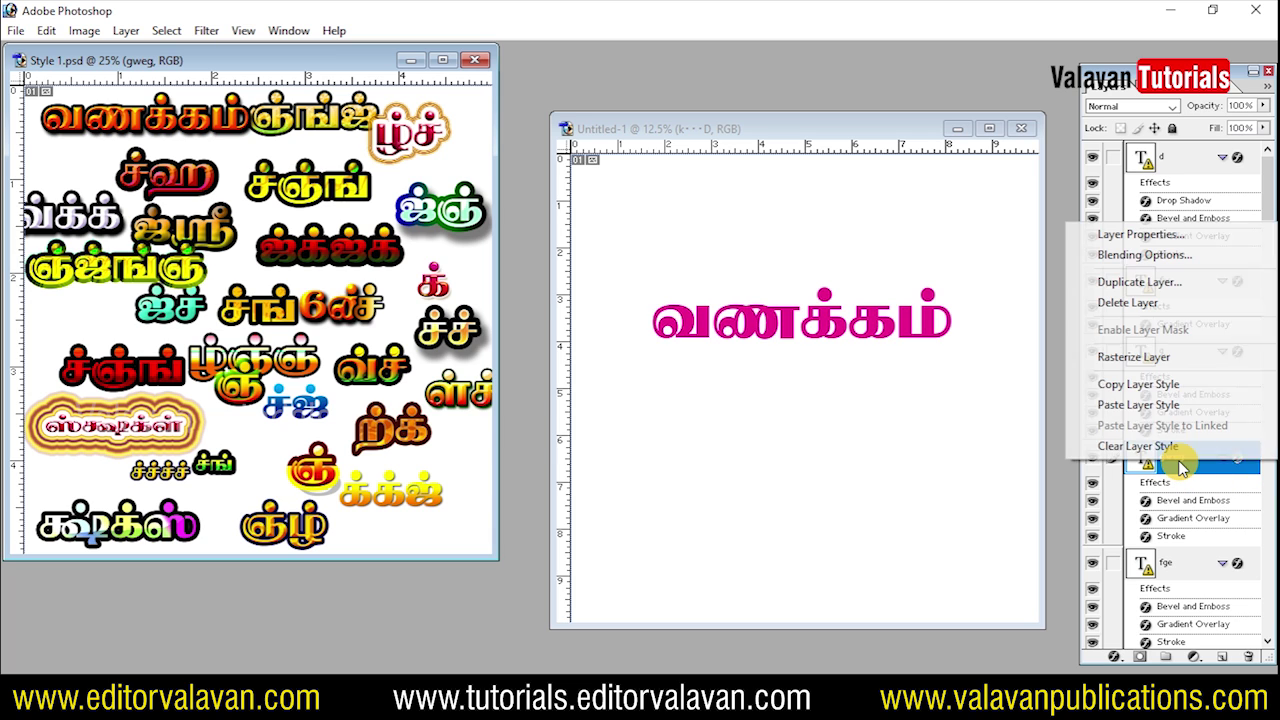
pyautogui.click(1143, 392)
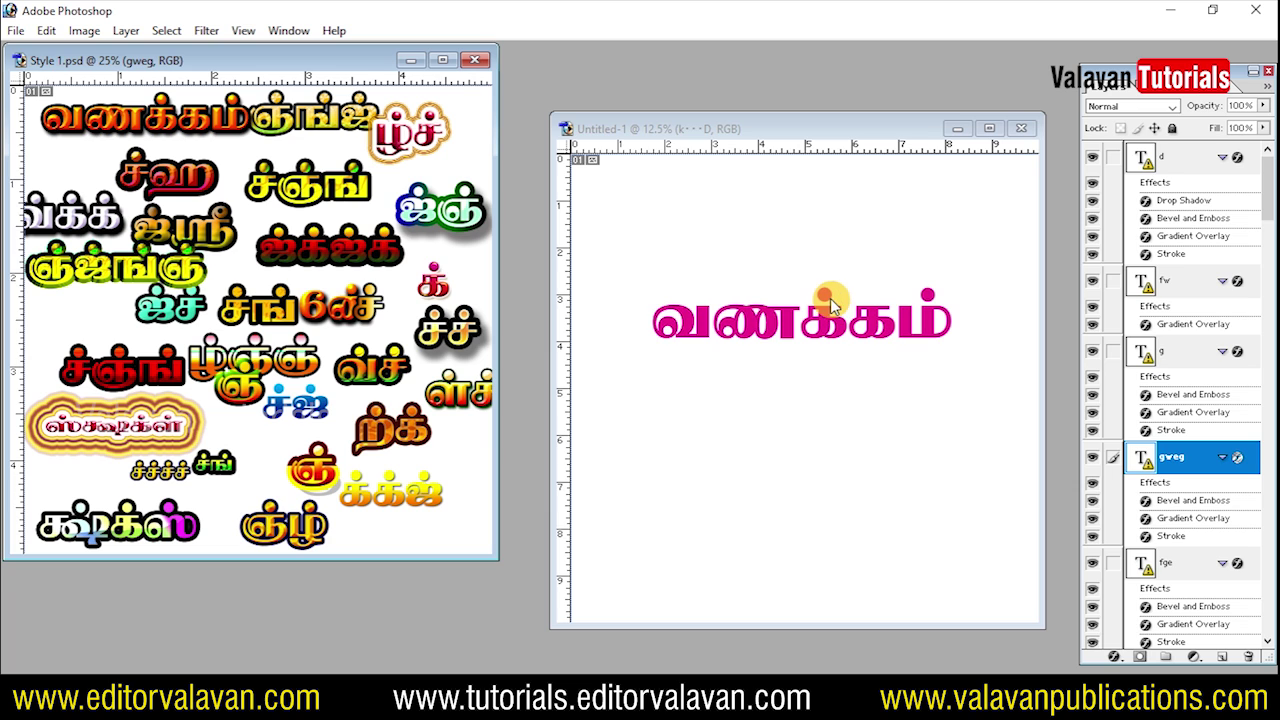
pyautogui.click(830, 304)
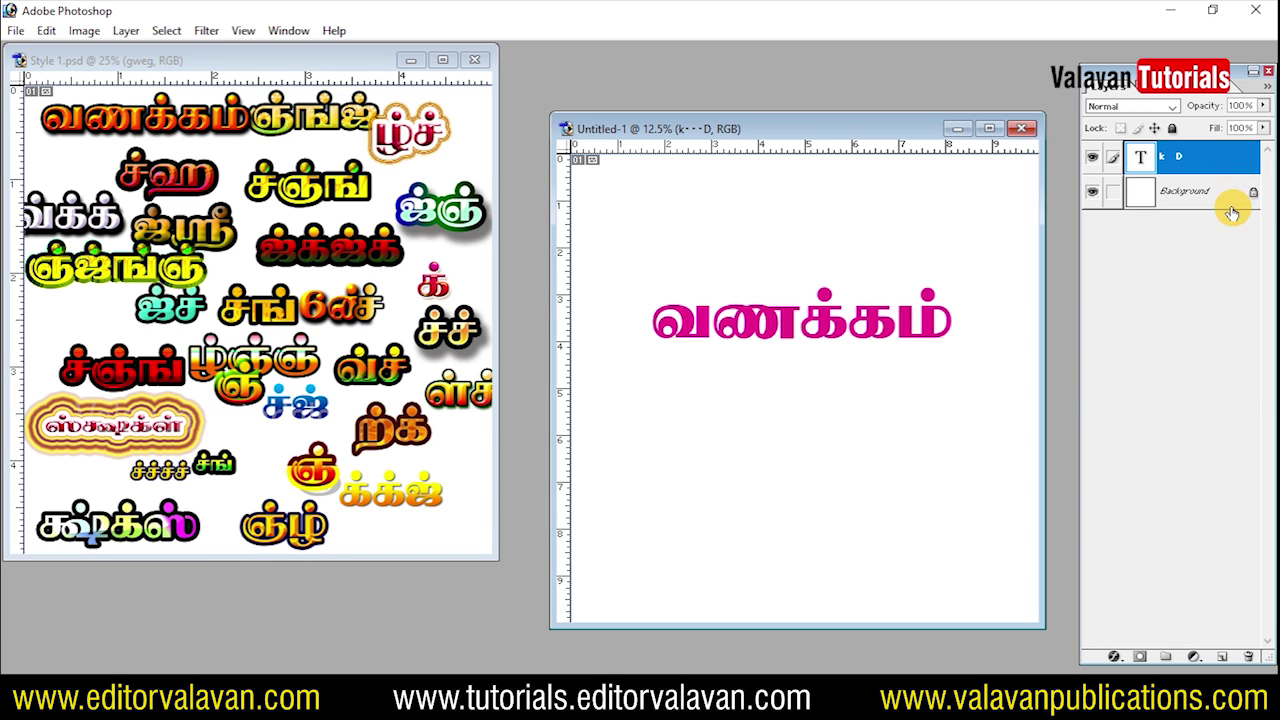
pyautogui.rightClick(1190, 157)
pyautogui.click(1120, 341)
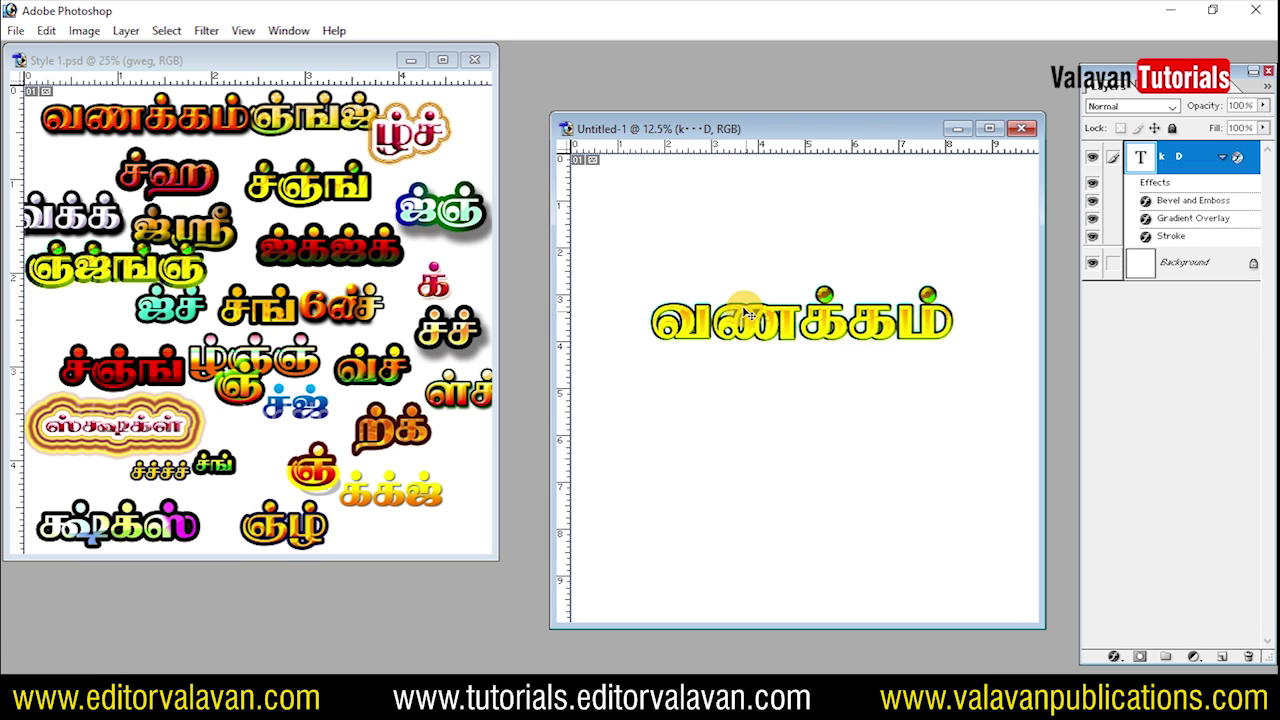
pyautogui.moveTo(686, 243); pyautogui.dragTo(980, 391)
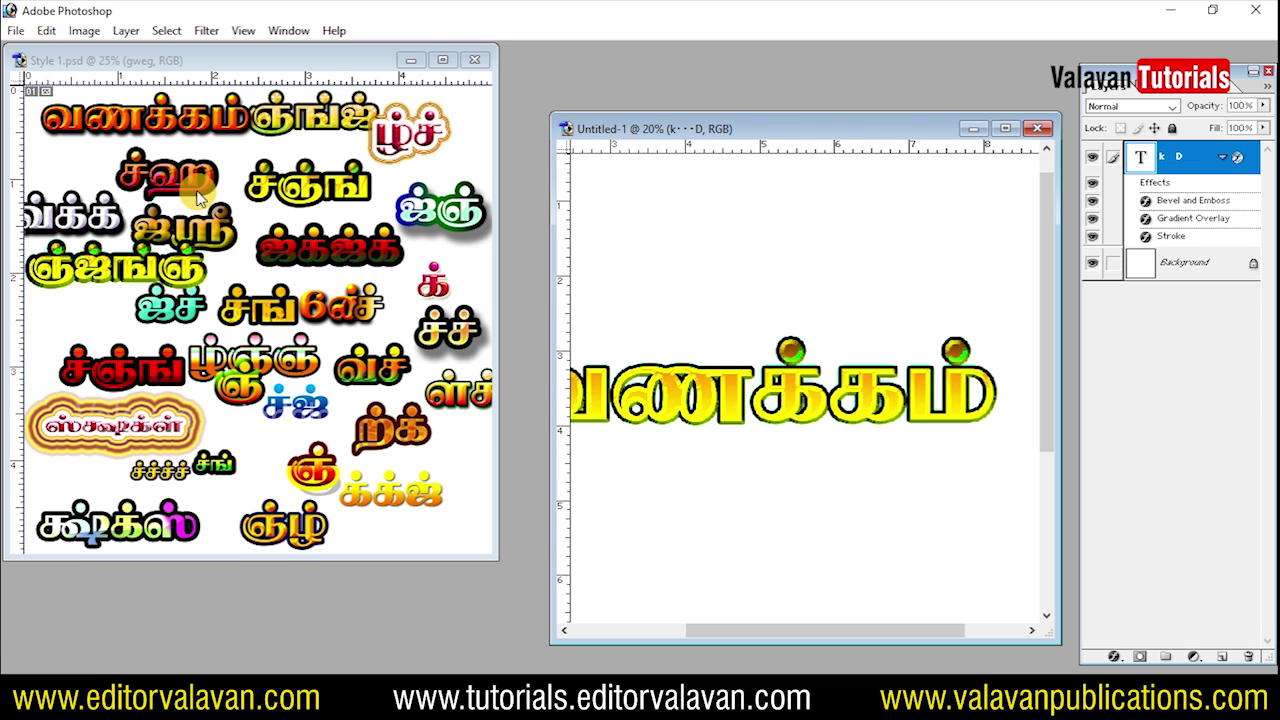
# Zoom into Style 1, then copy the YQdLm layer style onto the வணக்கம் text layer.
pyautogui.click(355, 195)
pyautogui.click(251, 173)
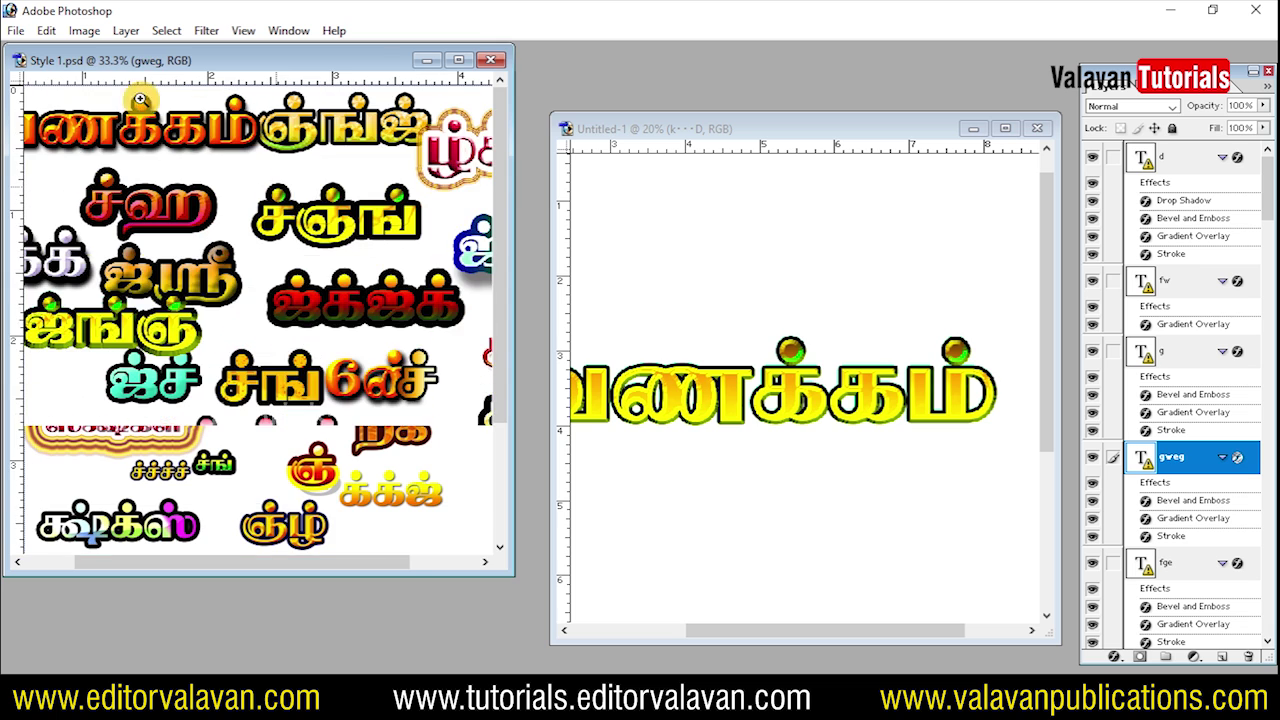
pyautogui.moveTo(140, 100); pyautogui.dragTo(217, 179)
pyautogui.click(190, 207)
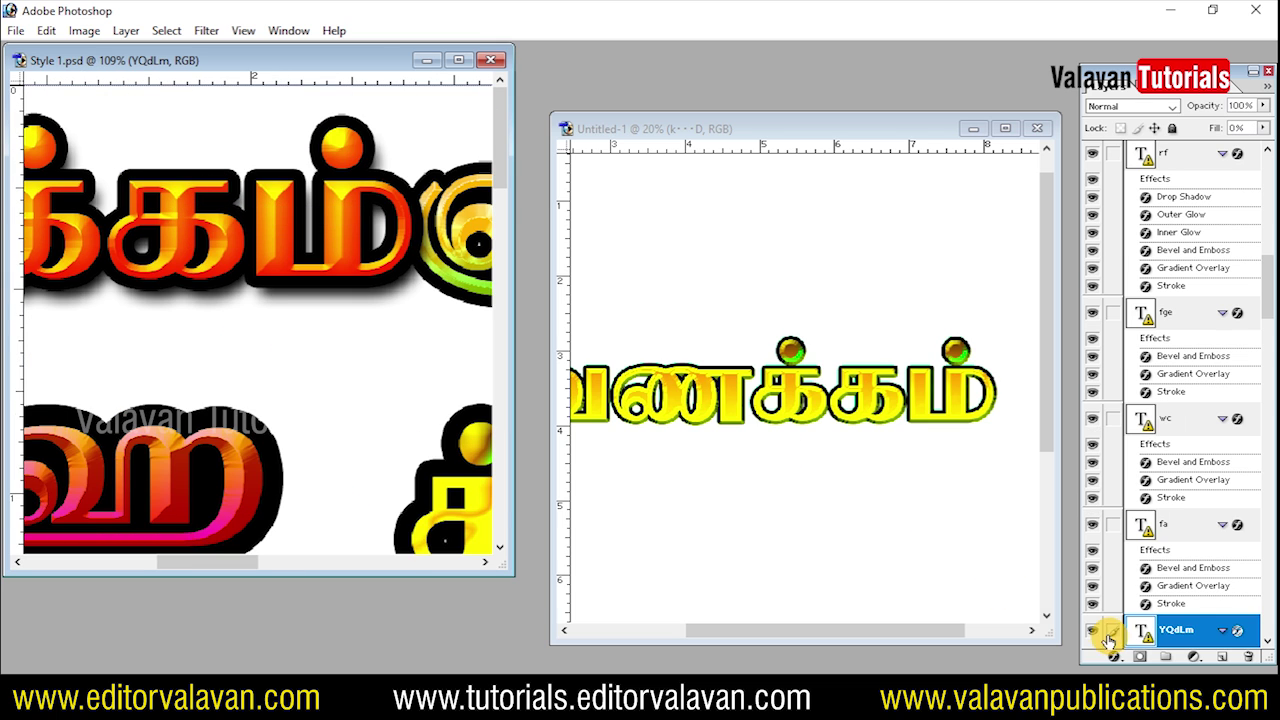
pyautogui.rightClick(1189, 638)
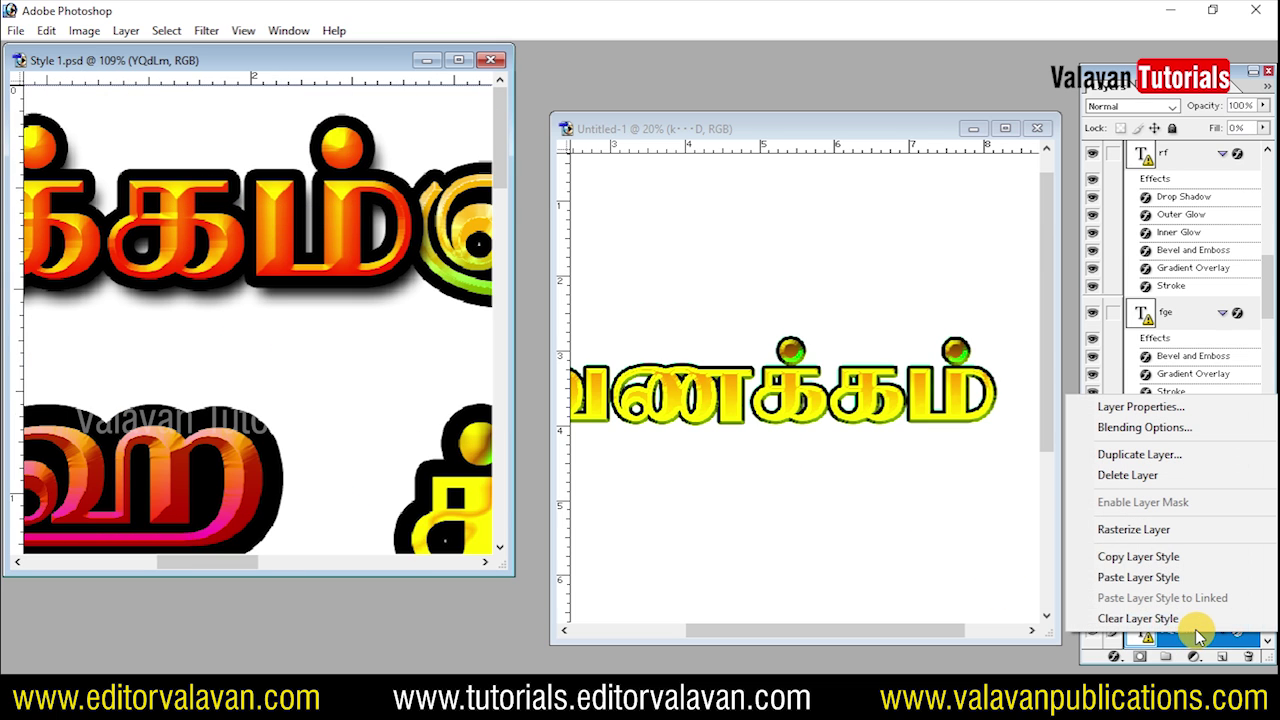
pyautogui.click(1156, 557)
pyautogui.click(863, 363)
pyautogui.rightClick(872, 385)
pyautogui.click(909, 400)
pyautogui.rightClick(1170, 162)
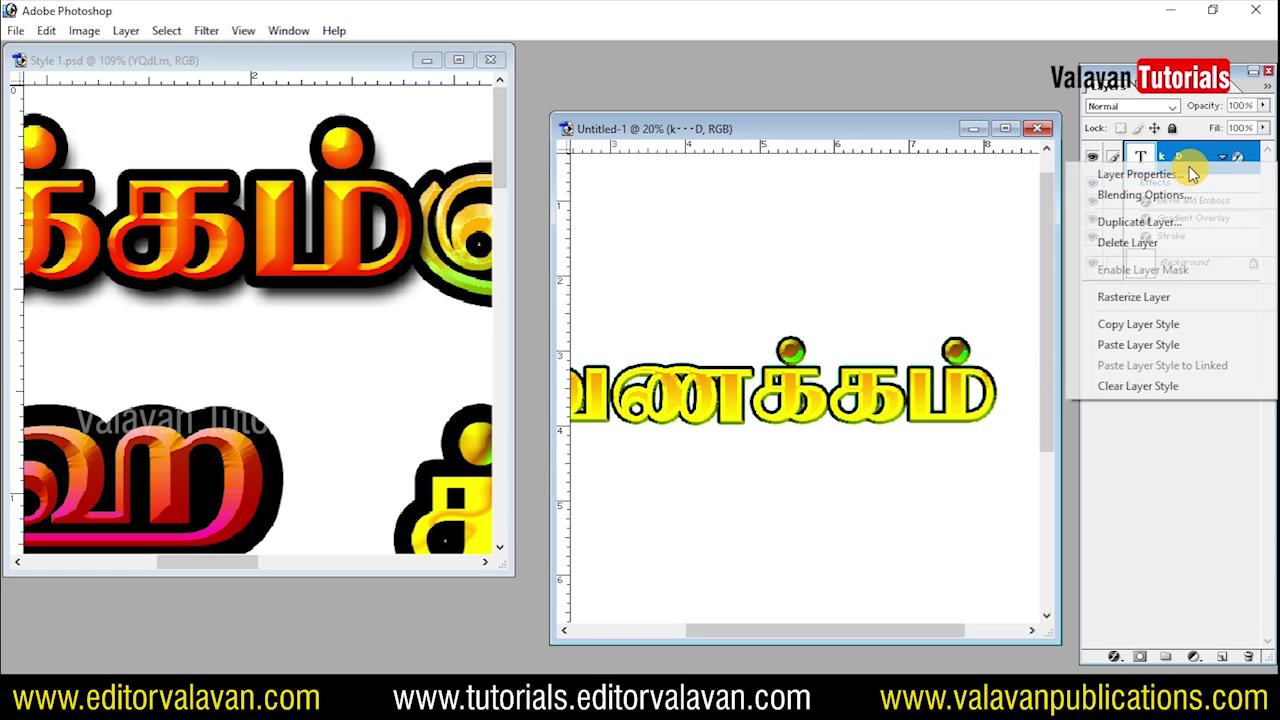
pyautogui.click(1150, 347)
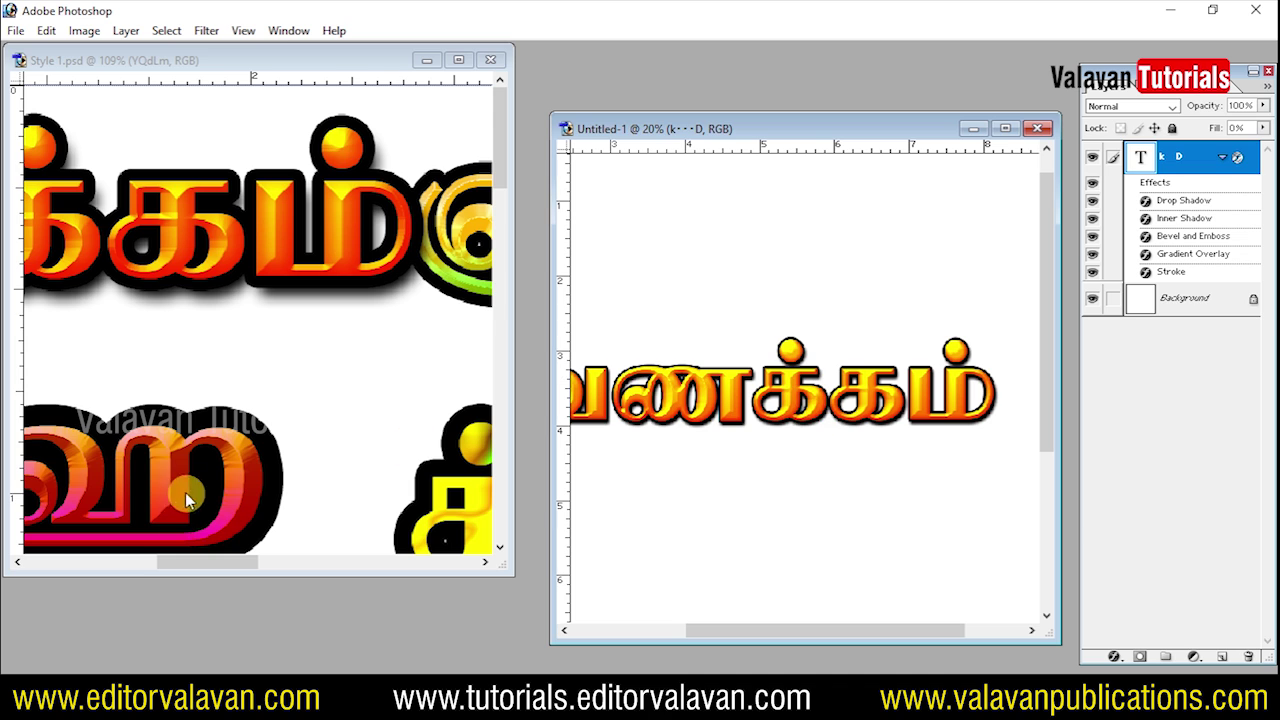
# Copy the fa layer style from Style 1 and paste it onto the வணக்கம் text layer.
pyautogui.click(185, 492)
pyautogui.rightClick(171, 485)
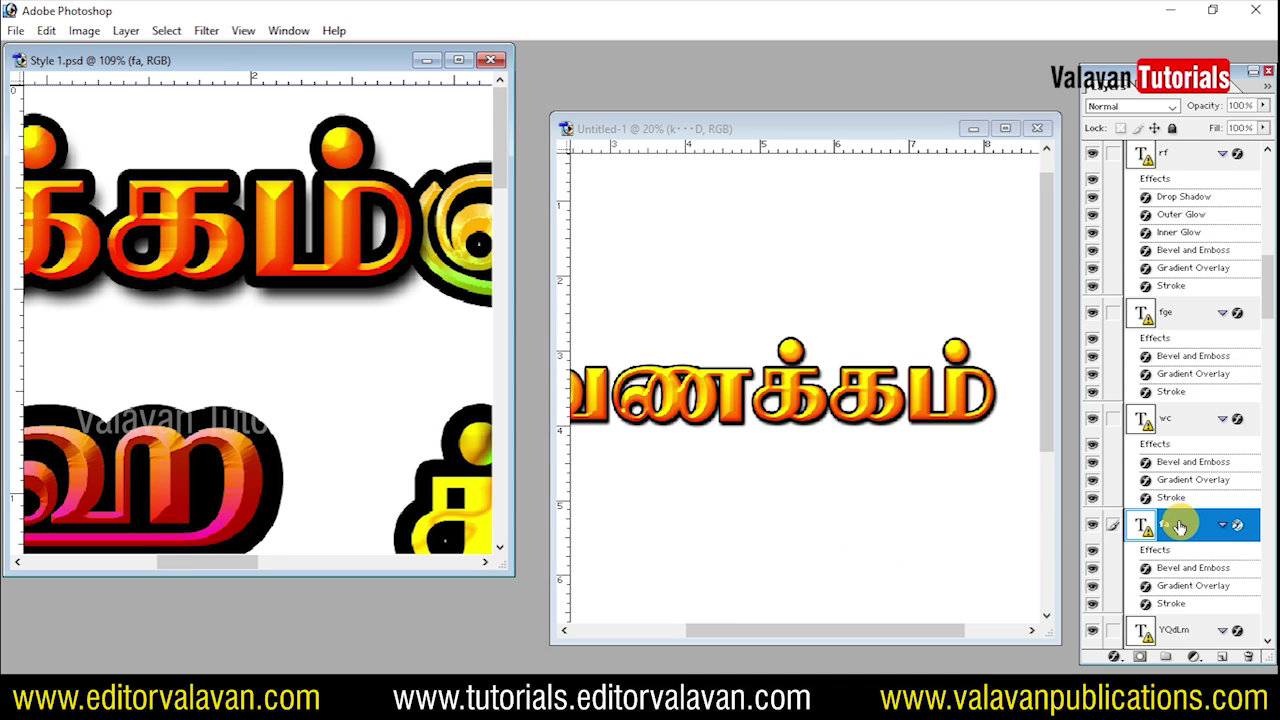
pyautogui.rightClick(1170, 526)
pyautogui.click(1143, 444)
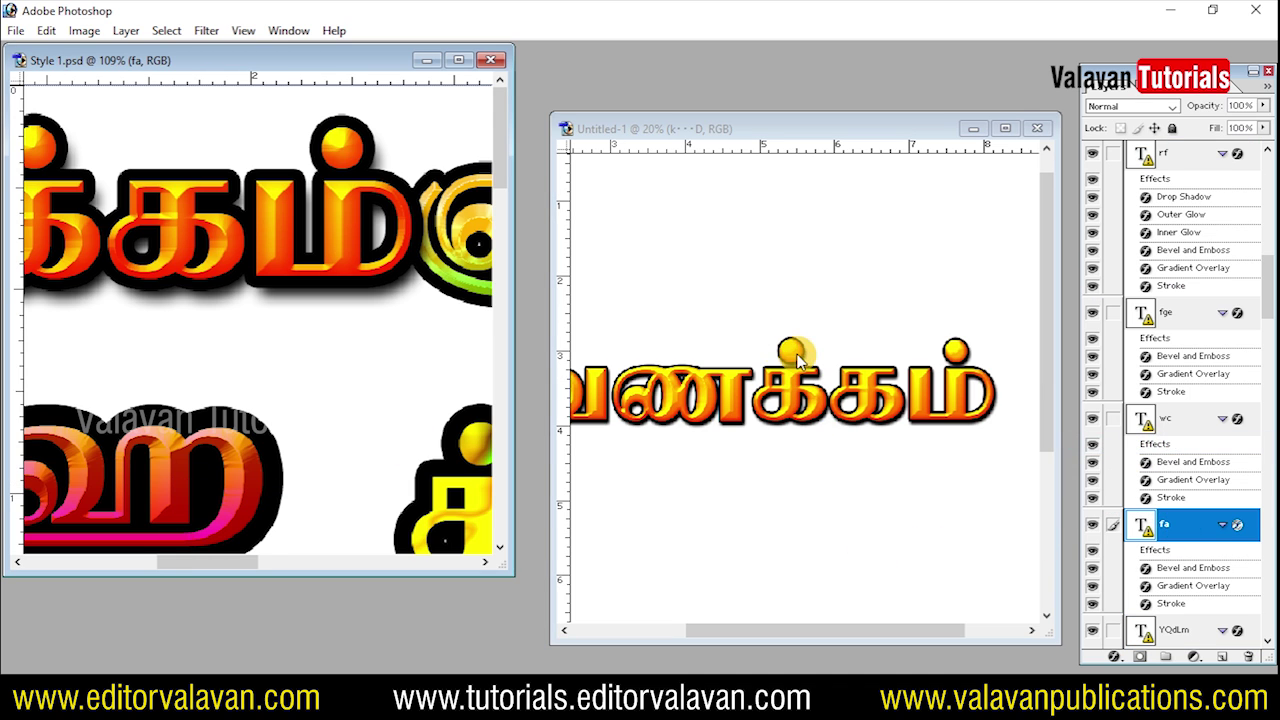
pyautogui.click(787, 352)
pyautogui.rightClick(735, 360)
pyautogui.click(765, 362)
pyautogui.rightClick(1199, 168)
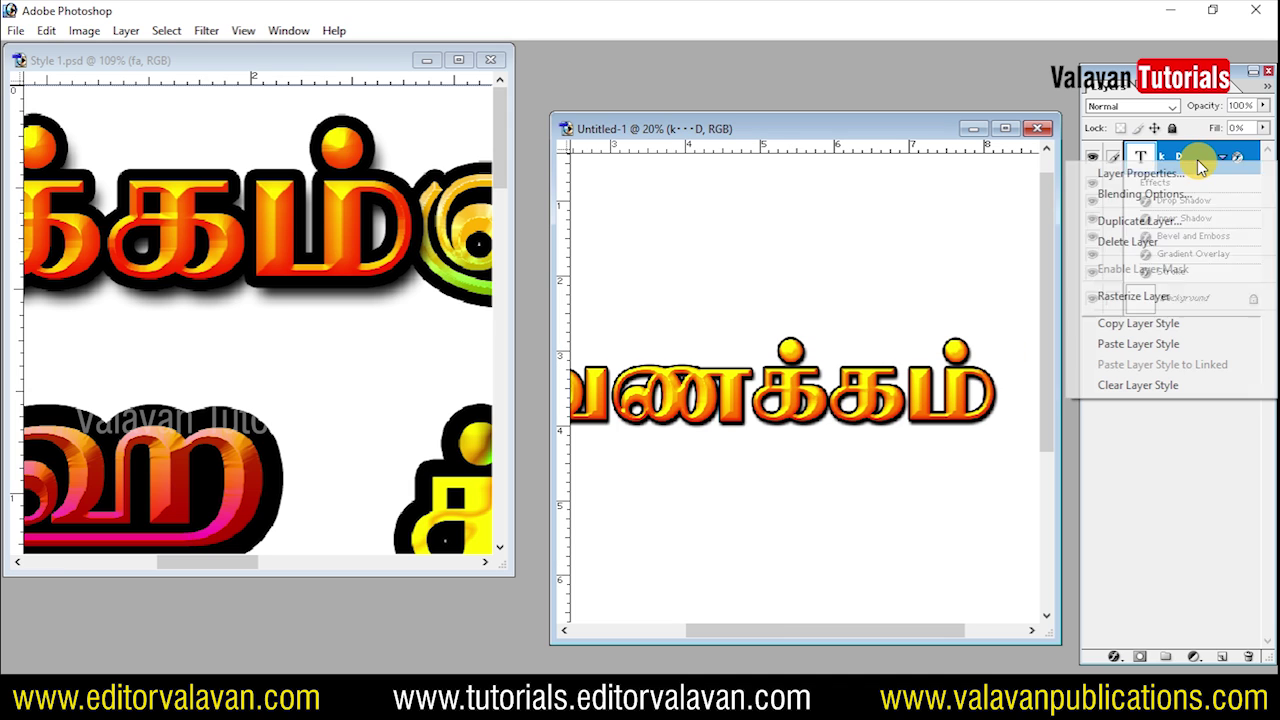
pyautogui.click(1112, 350)
# Fit both Untitled-1 and Style 1 on screen.
pyautogui.press('z')
pyautogui.rightClick(743, 335)
pyautogui.click(760, 346)
pyautogui.click(307, 415)
pyautogui.rightClick(262, 410)
pyautogui.click(300, 418)
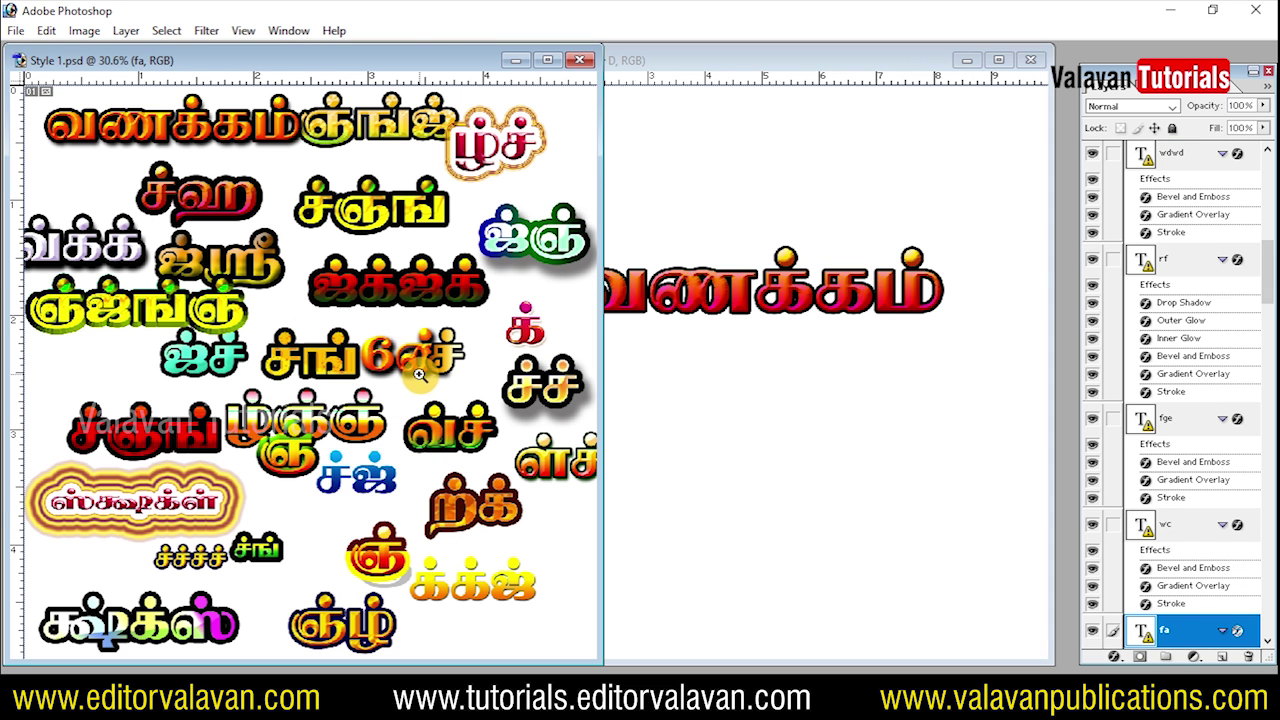
# Check Style 1.psd's image size: 5×5 inches at 400 pixels/inch.
pyautogui.rightClick(410, 58)
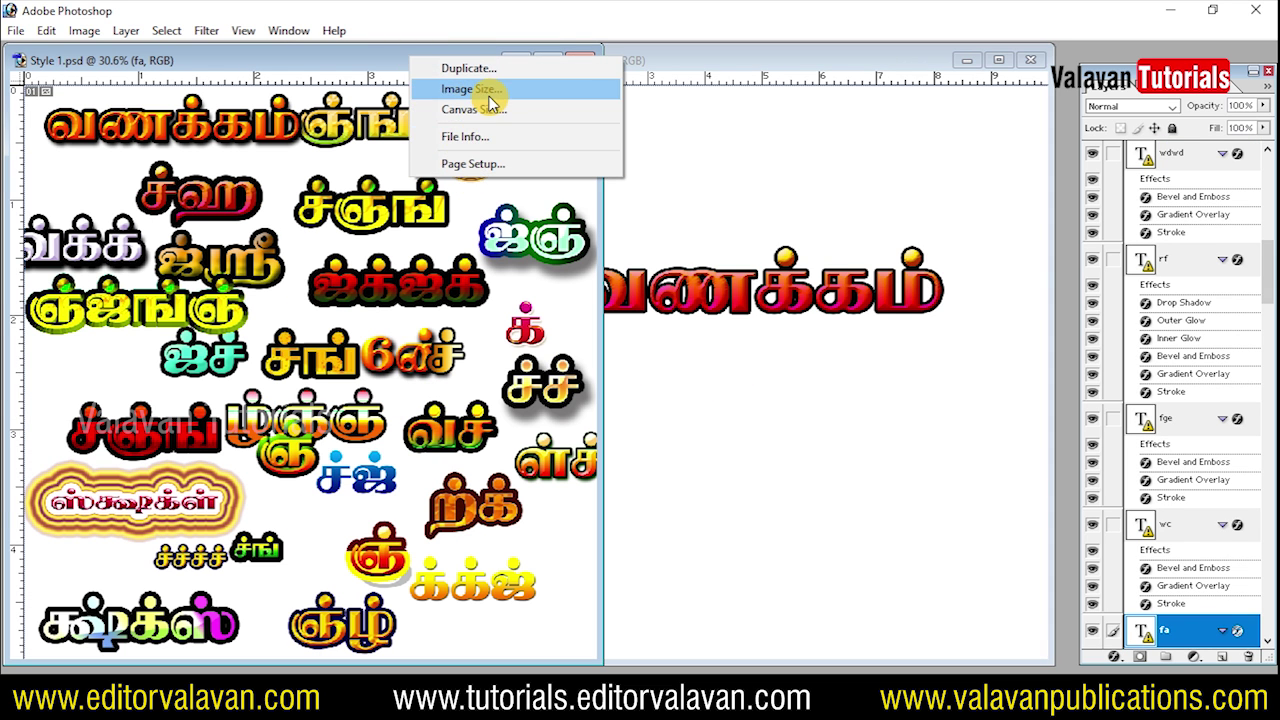
pyautogui.click(472, 89)
pyautogui.doubleClick(557, 415)
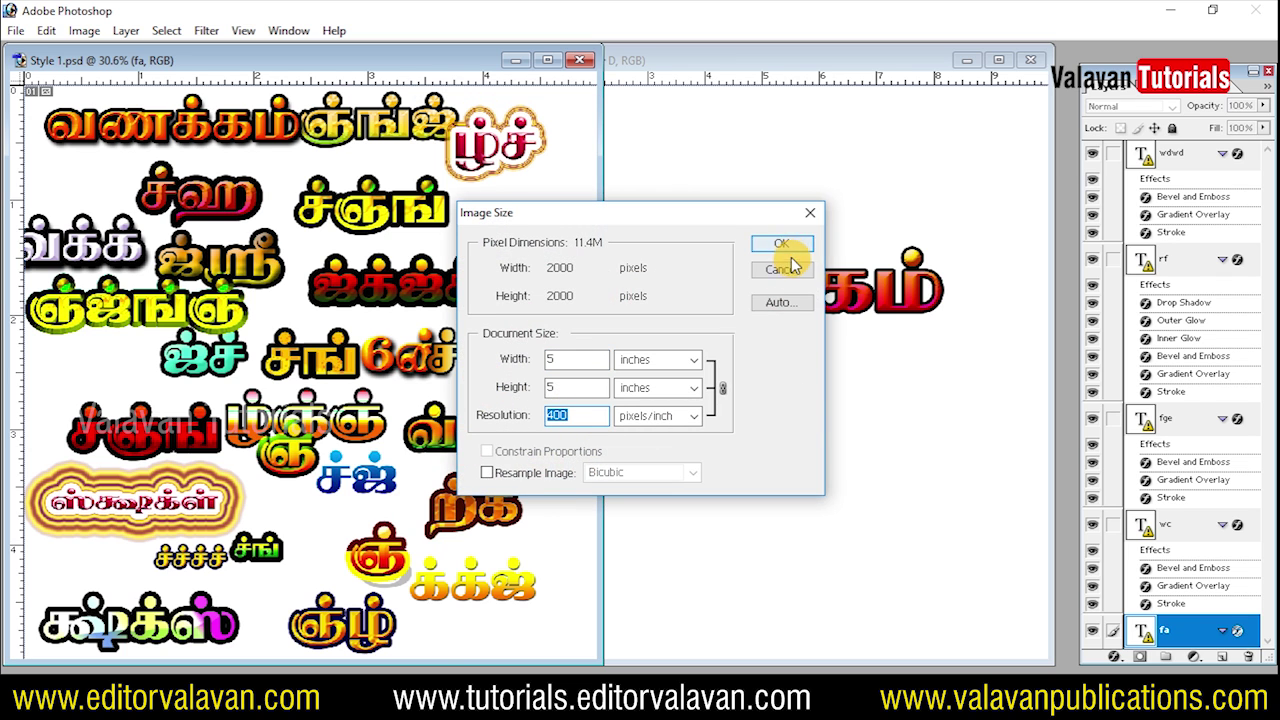
pyautogui.click(781, 243)
# Confirm Untitled-1 is 10×10 inches at 400 pixels/inch, then close the documents unsaved.
pyautogui.click(823, 65)
pyautogui.rightClick(836, 63)
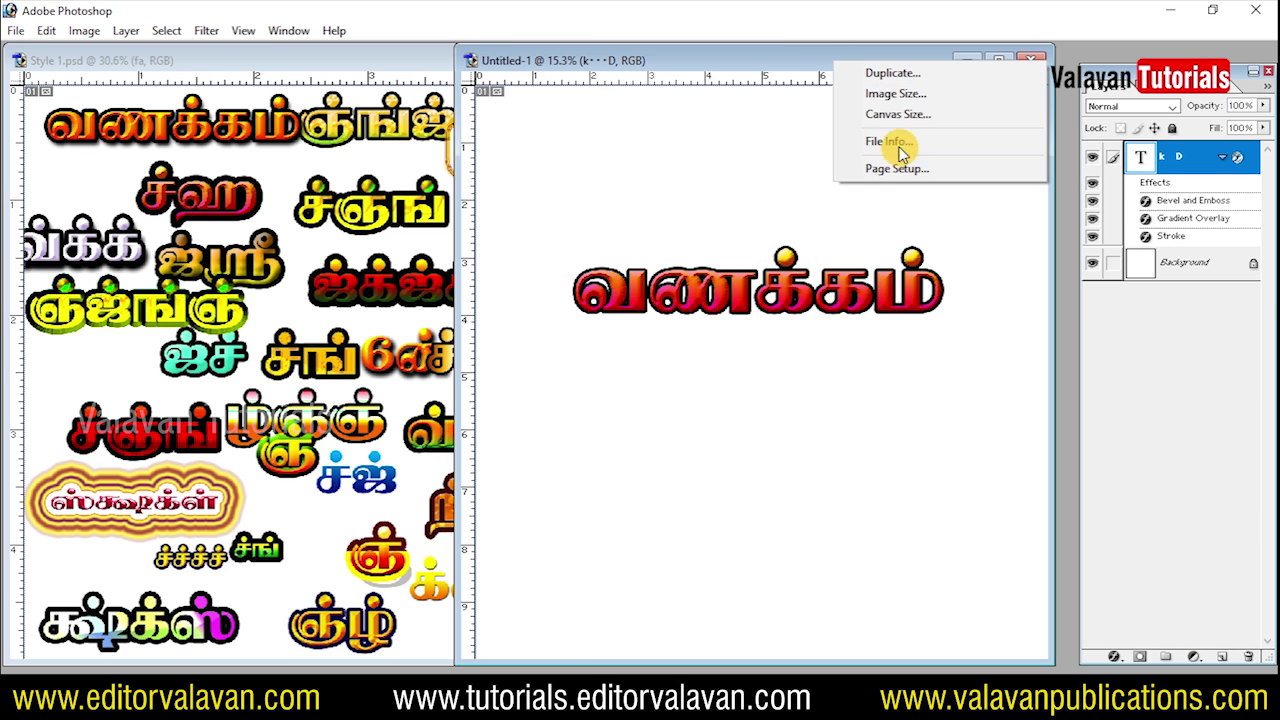
pyautogui.click(880, 93)
pyautogui.doubleClick(589, 412)
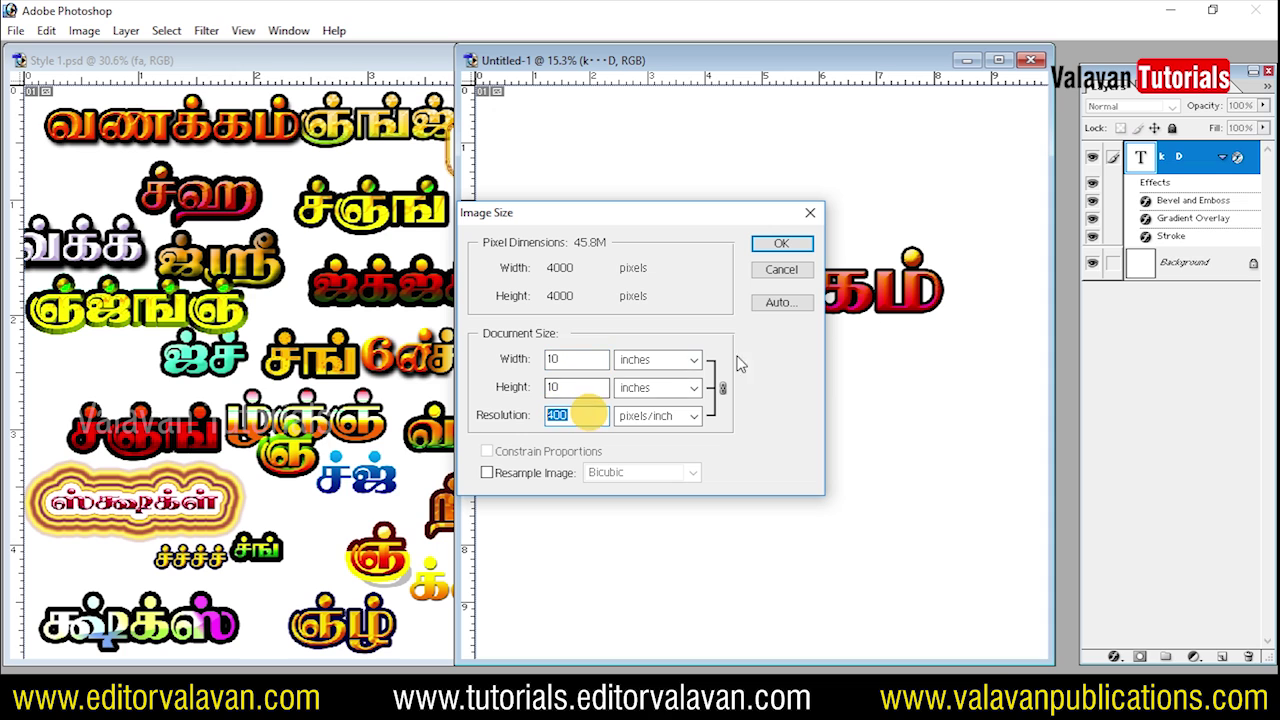
pyautogui.click(781, 243)
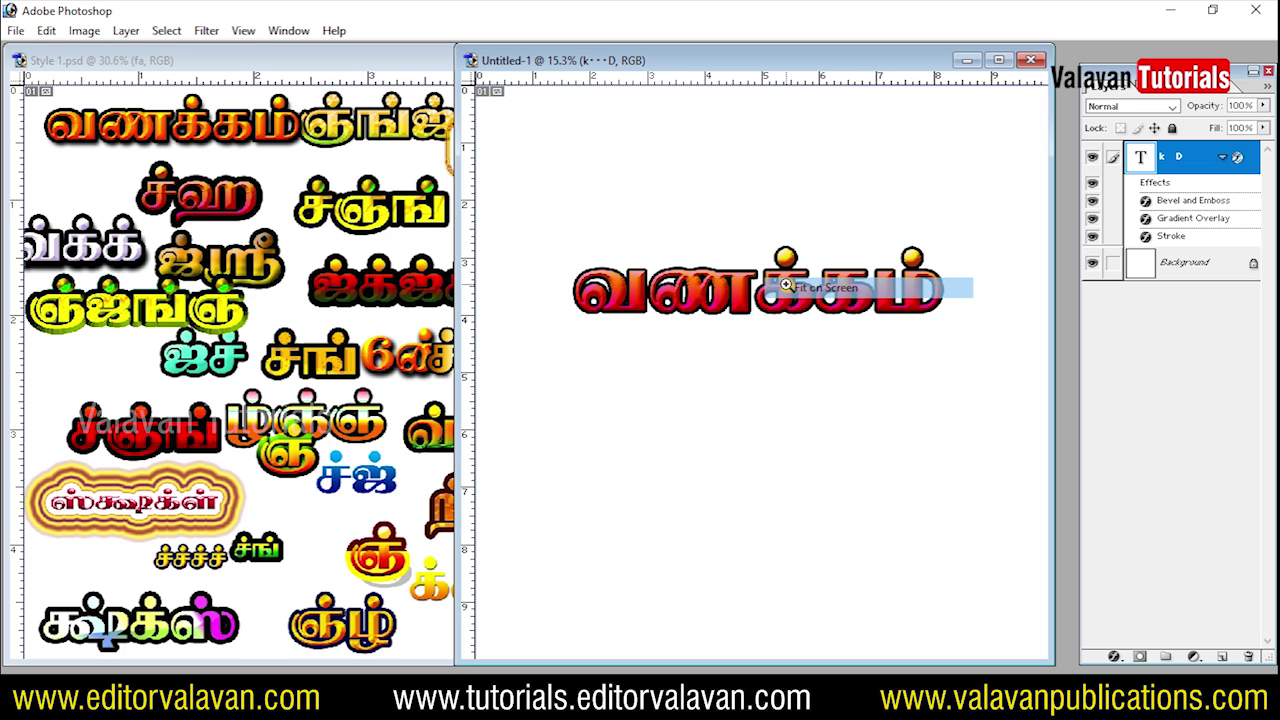
pyautogui.hotkey('ctrl', 'w')
# Close the document without saving, then close the Layers palette, leaving only the Character palette.
pyautogui.click(641, 280)
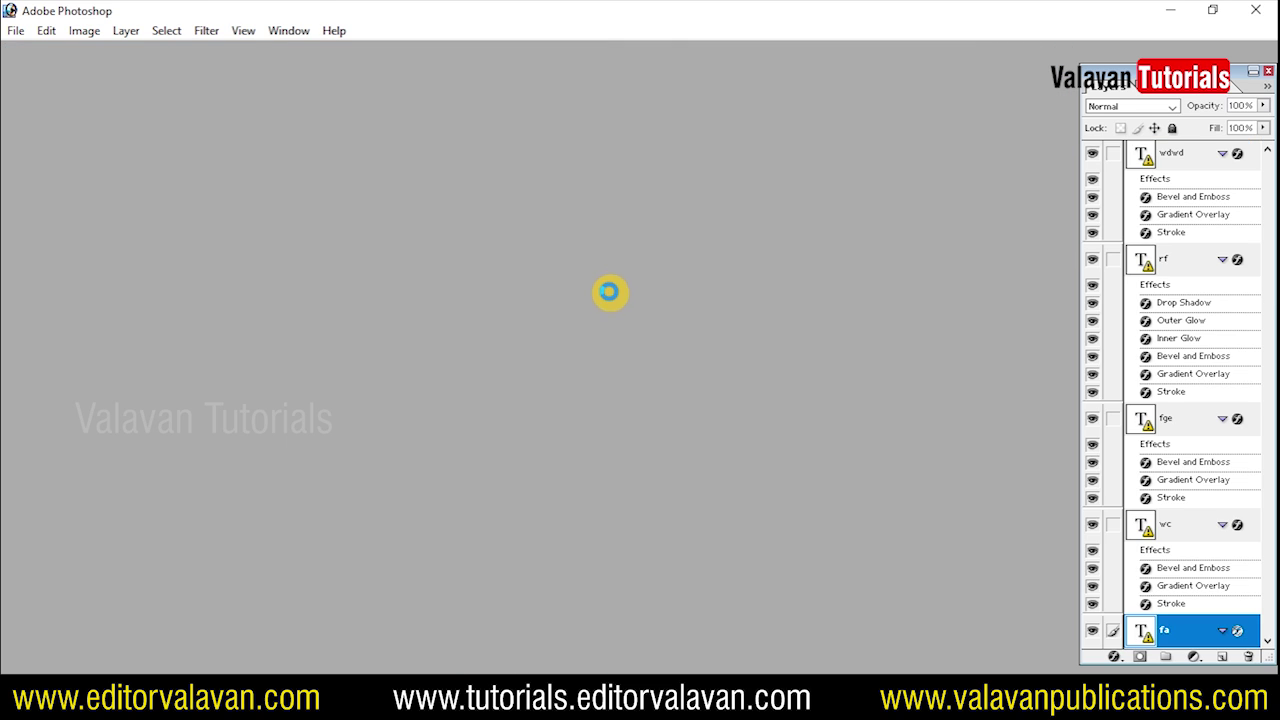
pyautogui.click(1267, 74)
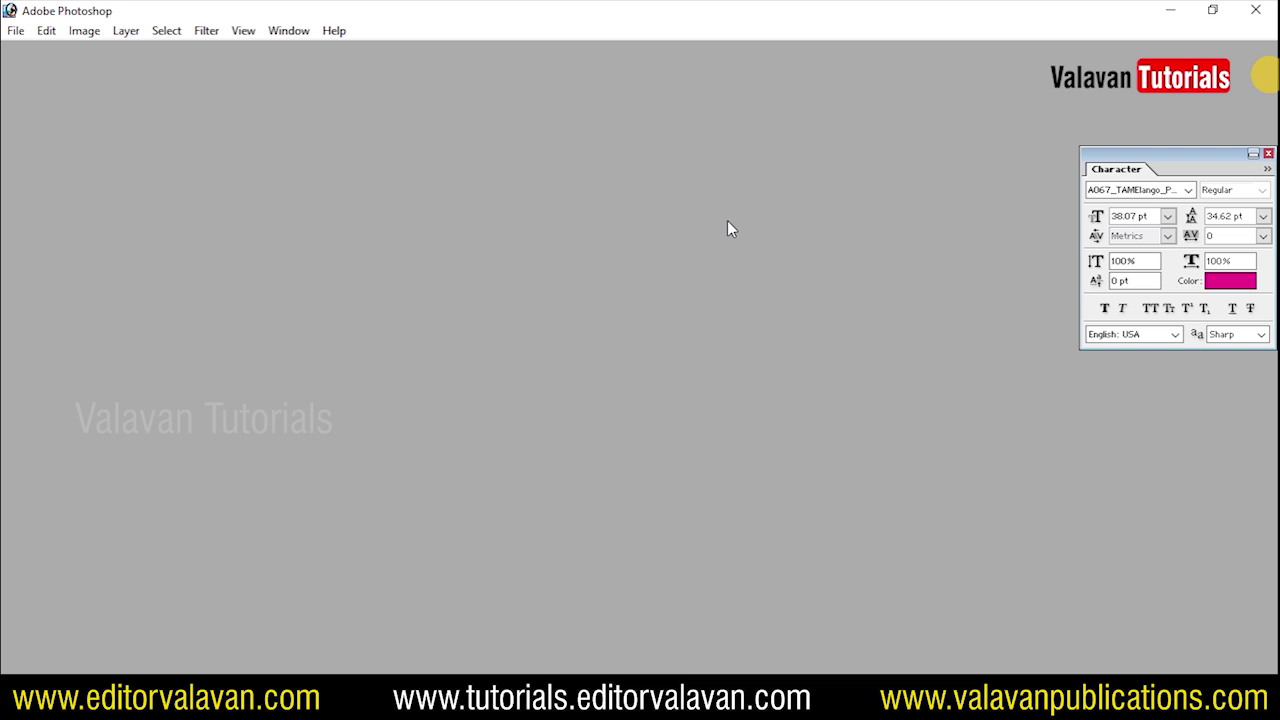